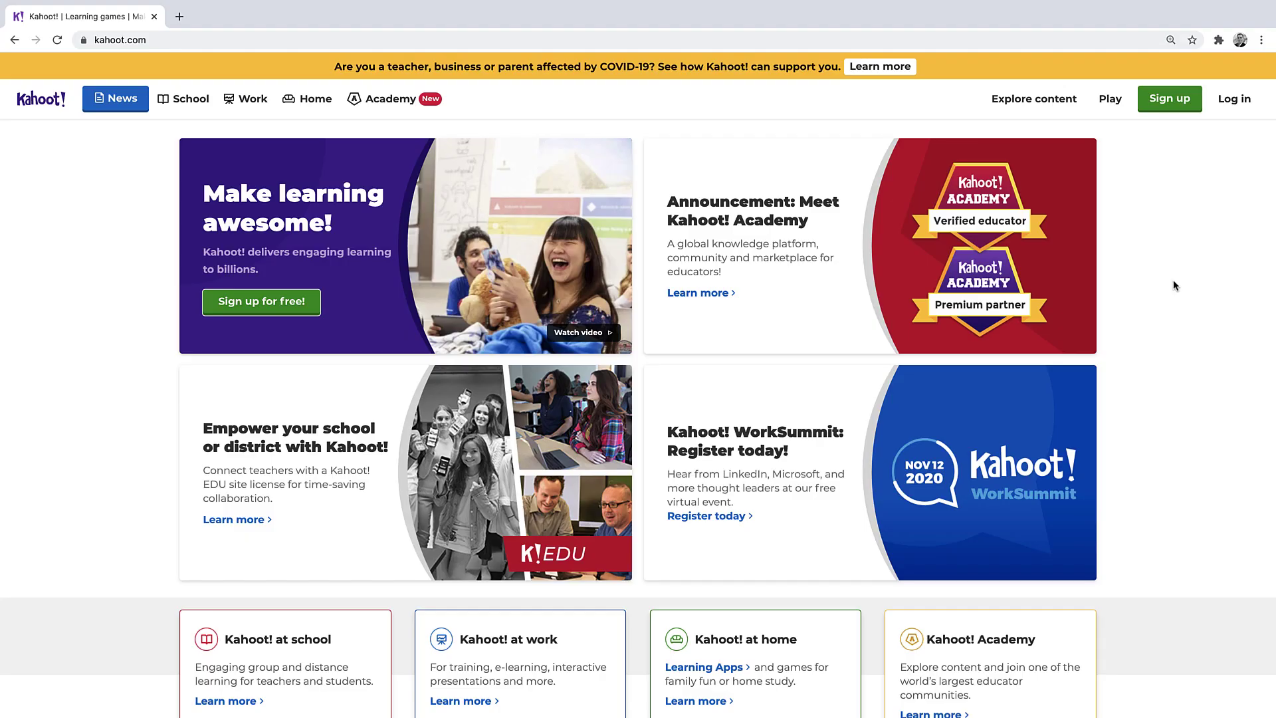
Step: Scroll down kahoot.com and go to the Log in page
scroll(1174, 280, "down", 2)
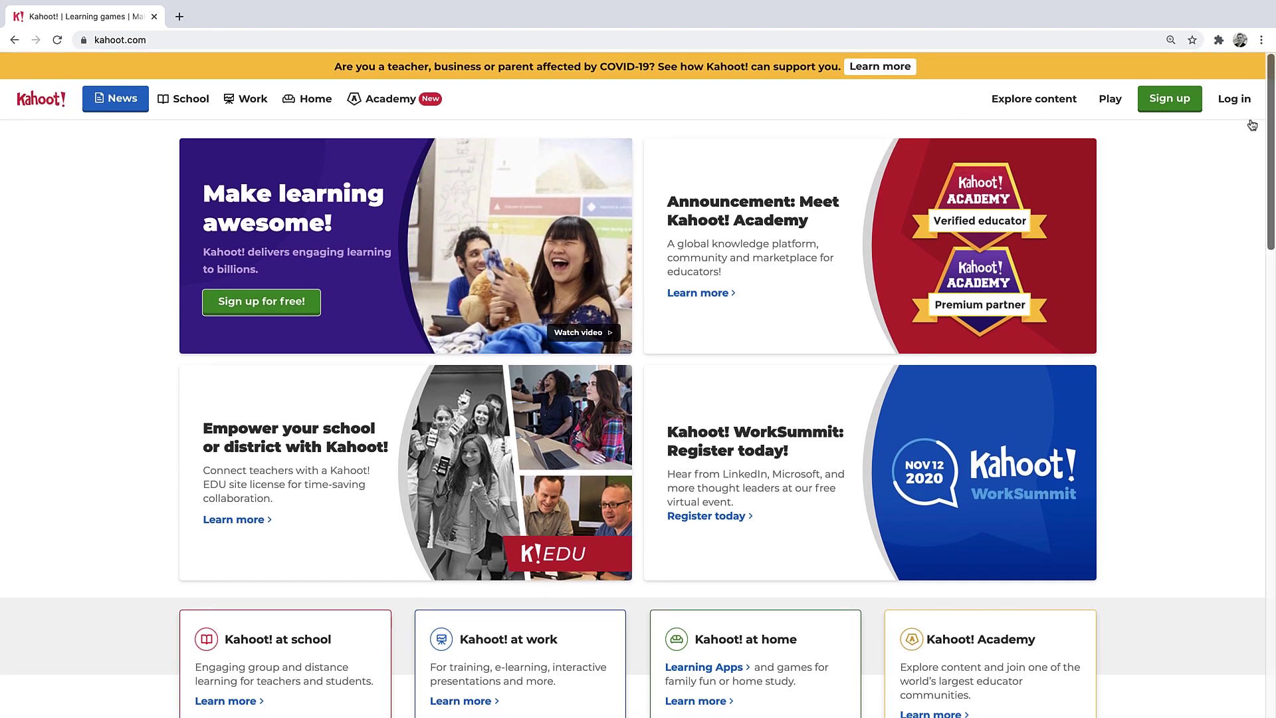
left_click(1234, 100)
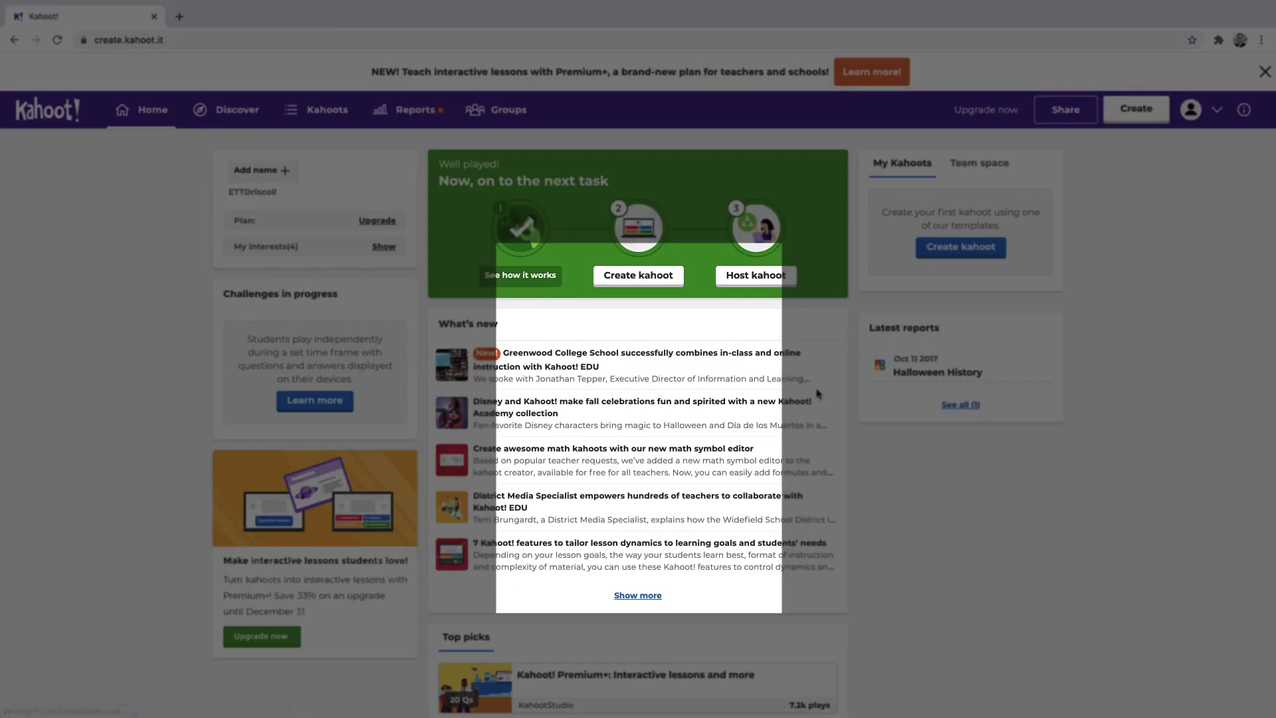
Step: Dismiss the intro overlay and create a new kahoot, closing the prompt to reach the editor
left_click(468, 557)
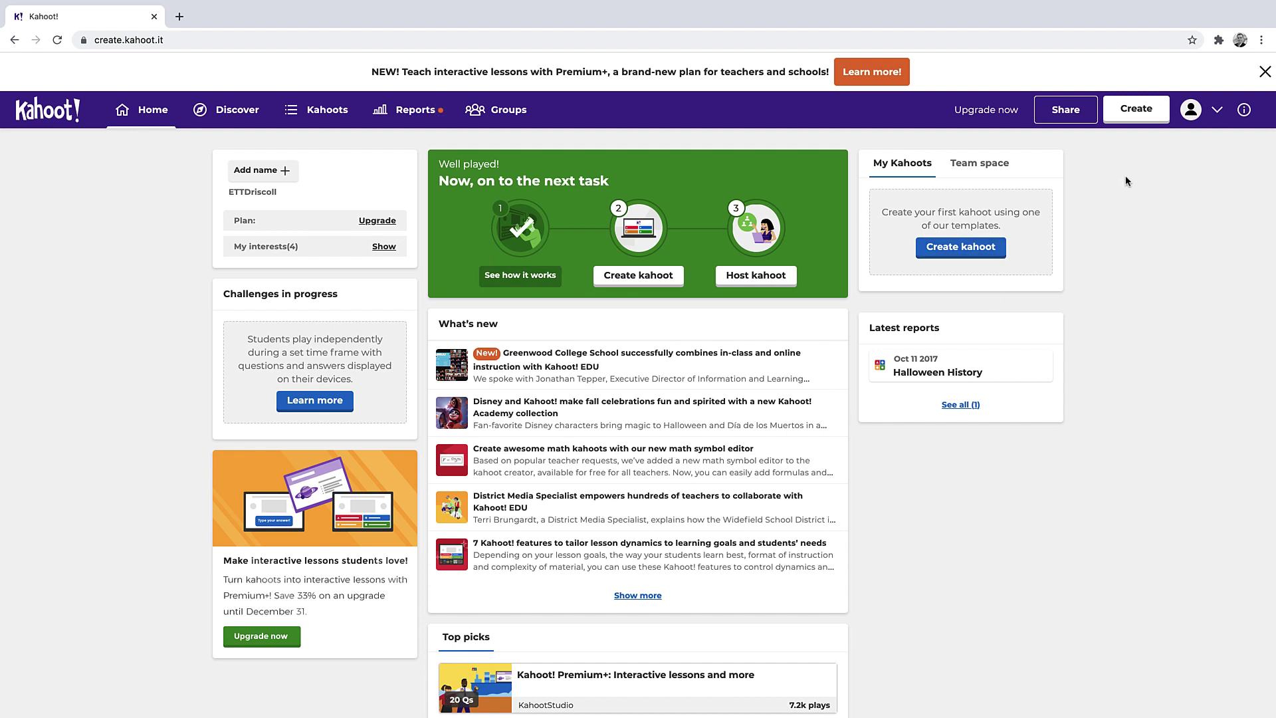
left_click(1148, 117)
left_click(475, 348)
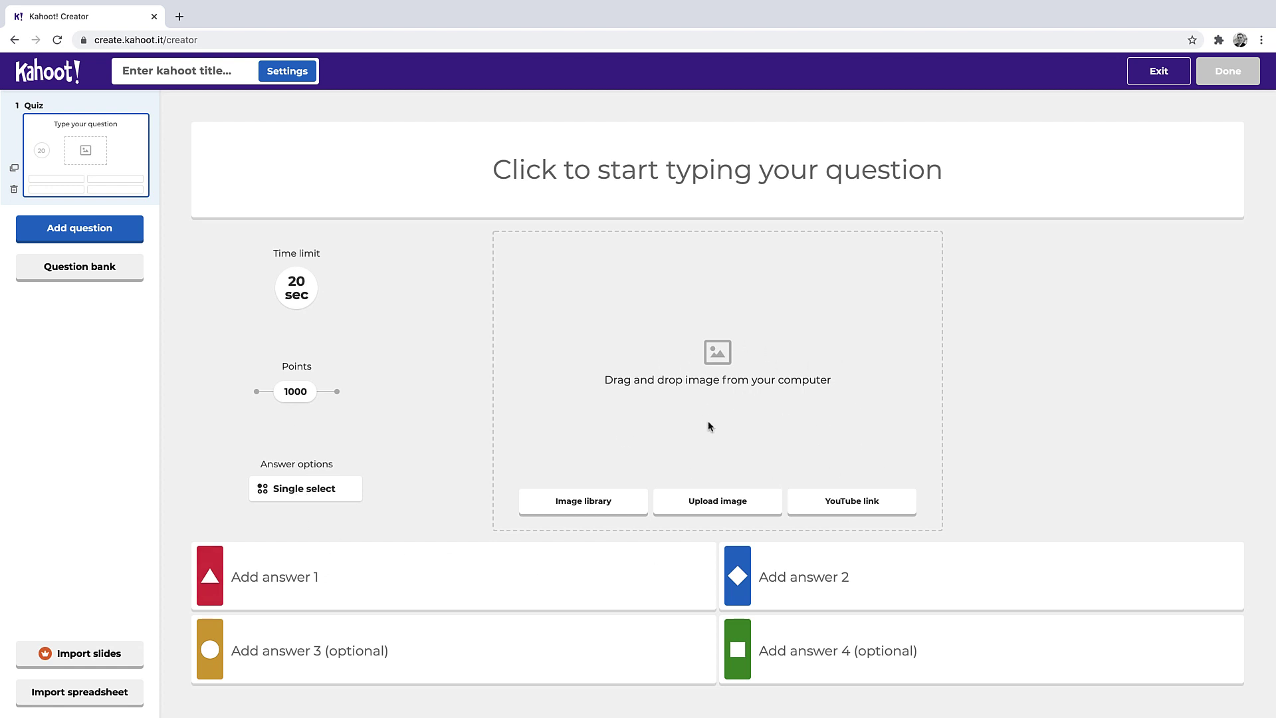
Step: Enter the question 'What is the minimum age to run for president of the united States?', keeping single select
left_click(627, 174)
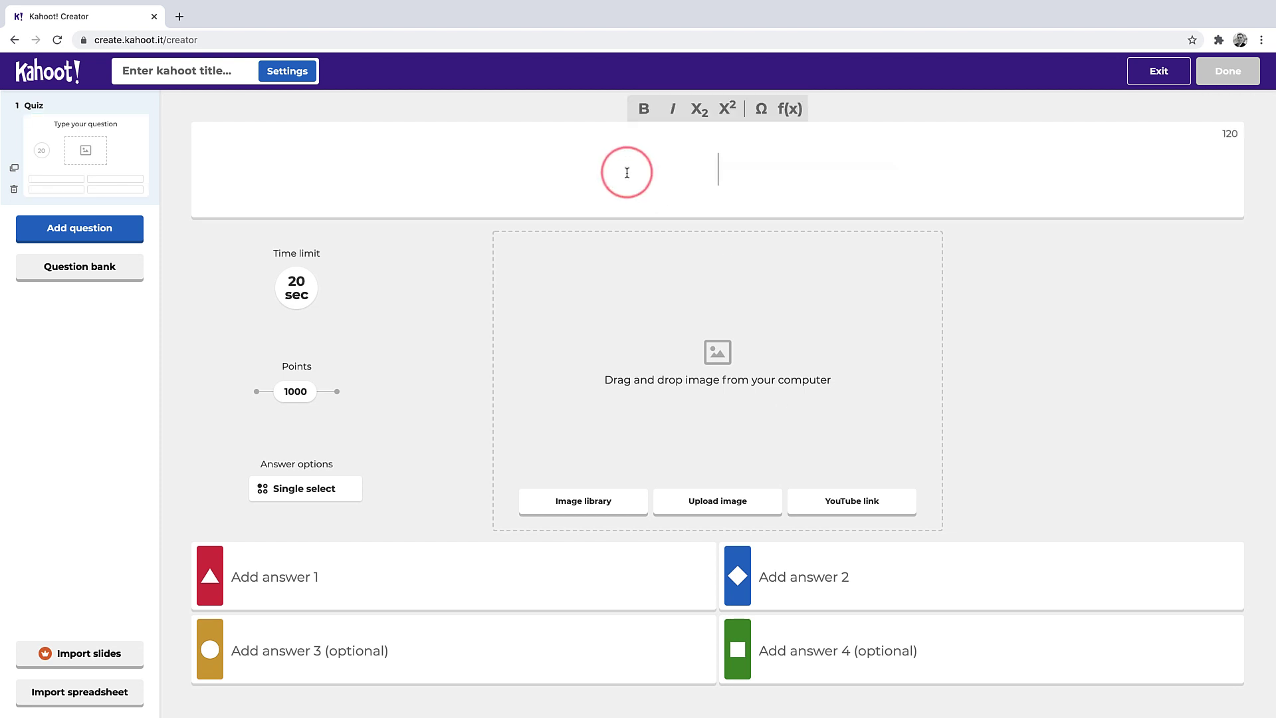
type("What is the minimum age to run for president of the united States?")
left_click(482, 390)
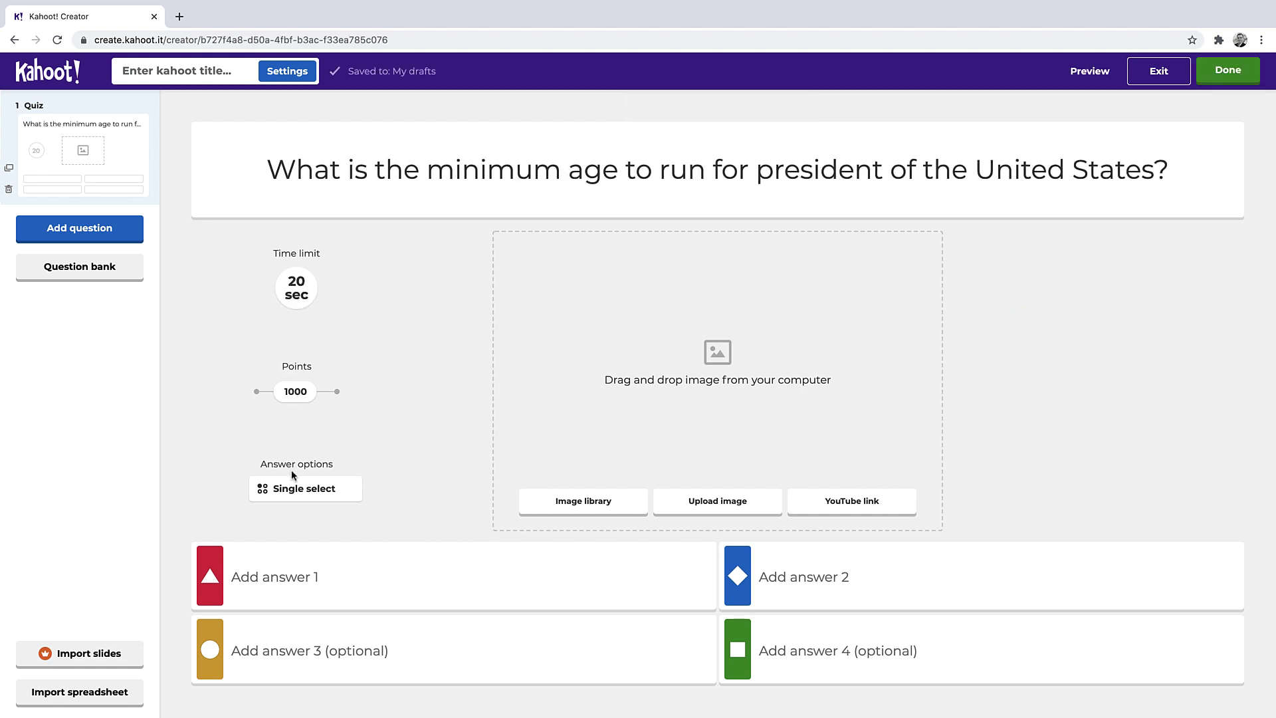
left_click(308, 490)
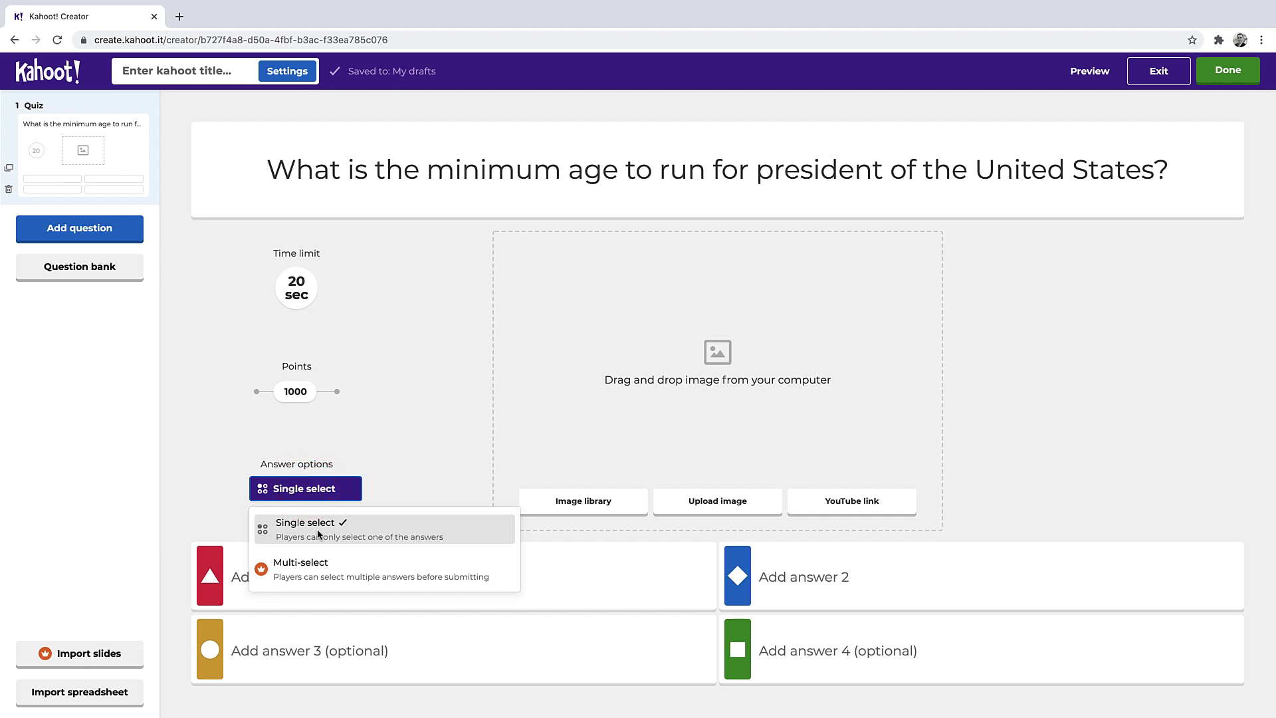
left_click(398, 403)
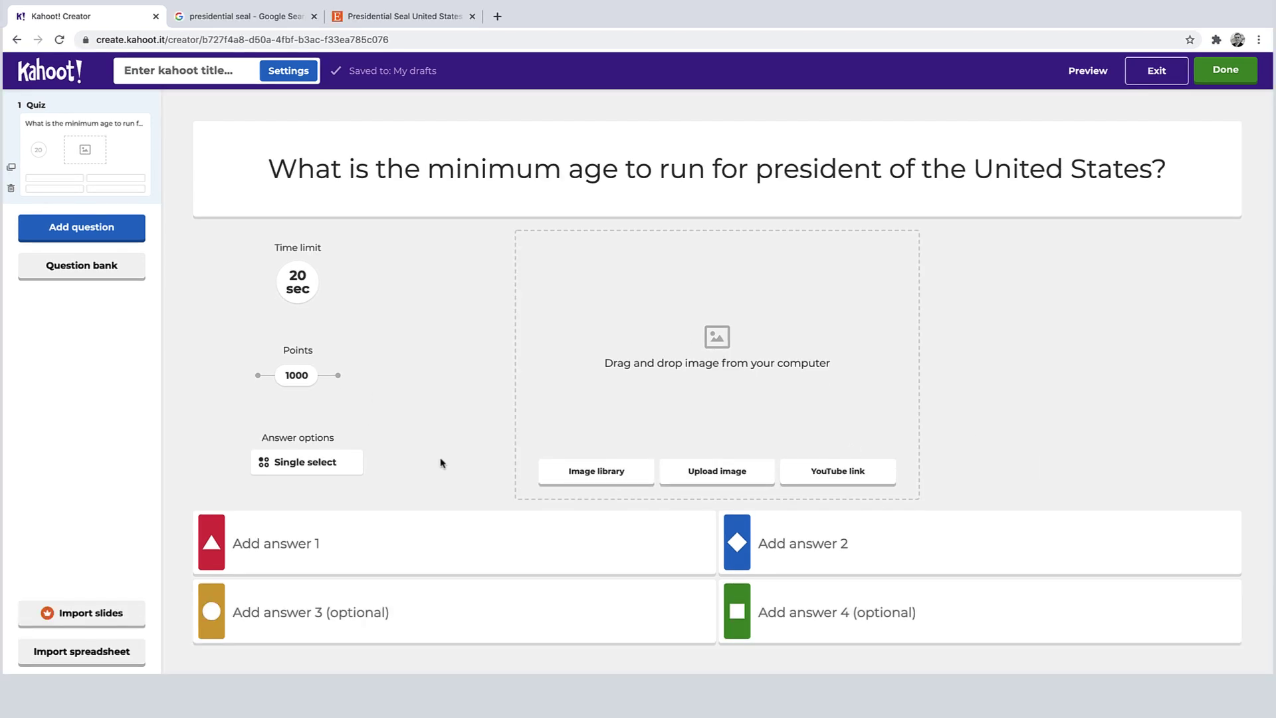
Step: Upload the presidential seal image and fill in answers 30, 35, 40 and 45
left_click(734, 474)
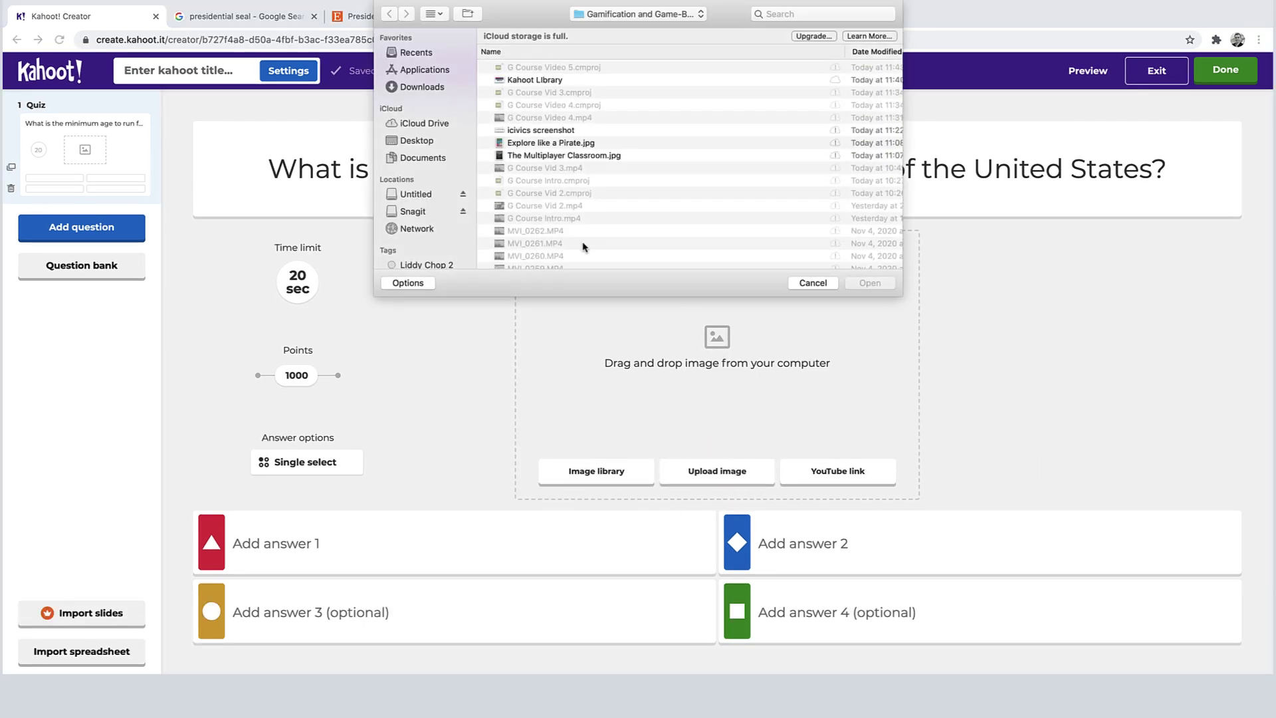
left_click(410, 140)
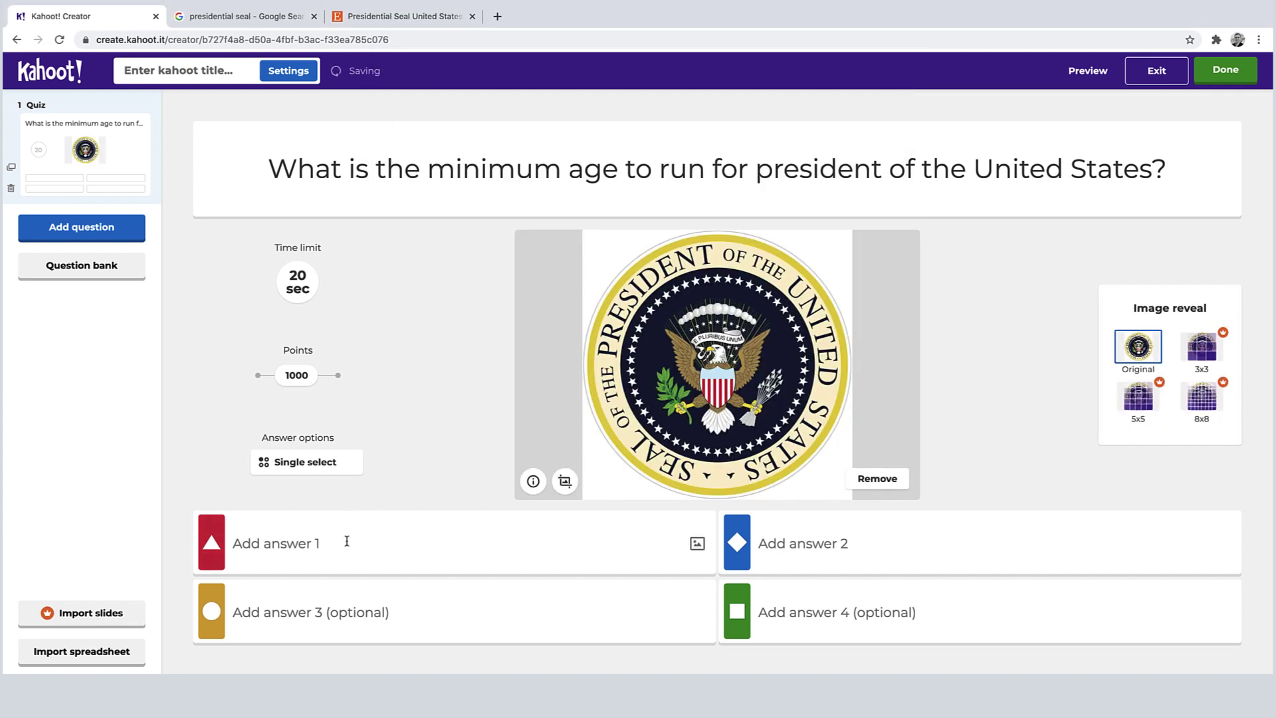
left_click(346, 541)
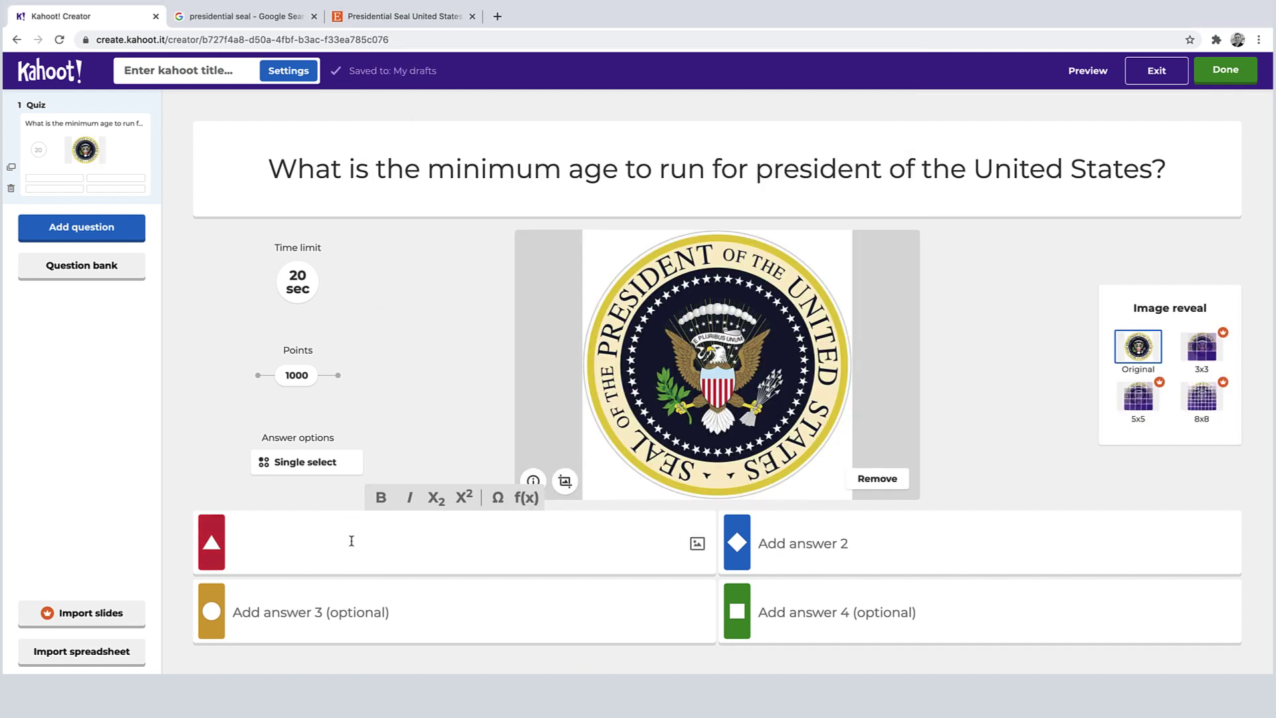
type("30")
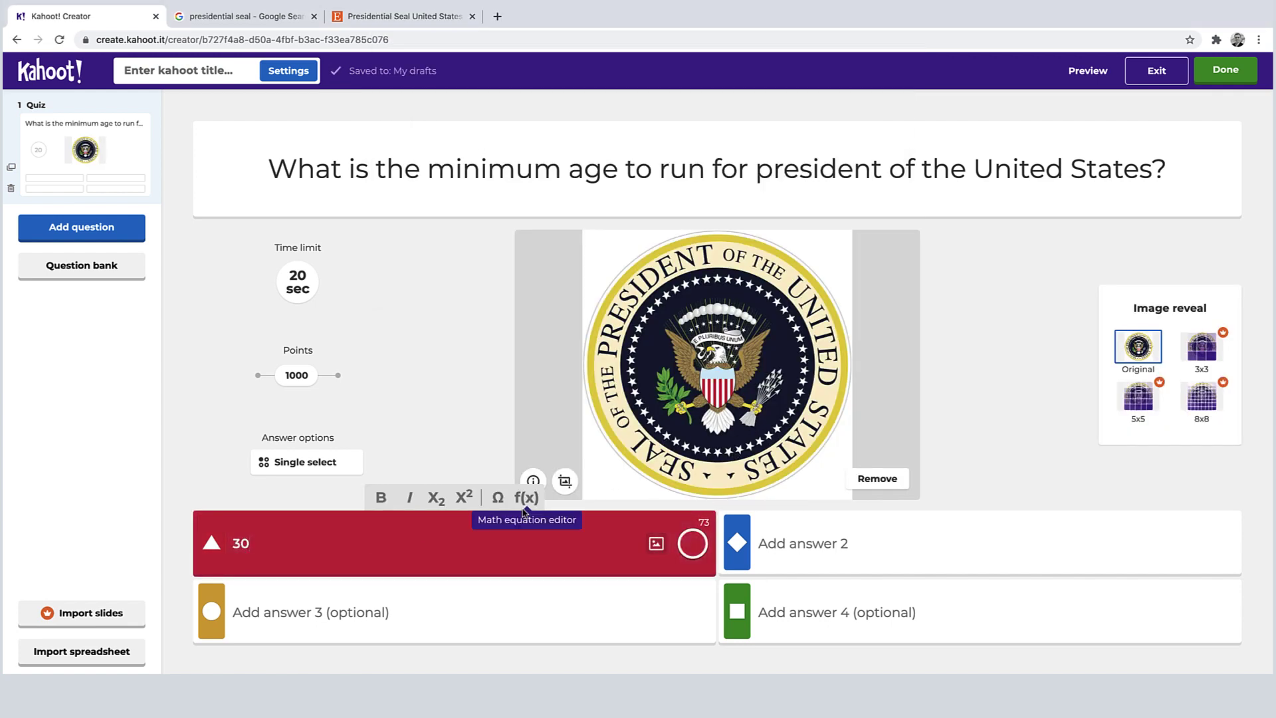
left_click(810, 540)
type("35")
left_click(503, 618)
type("40")
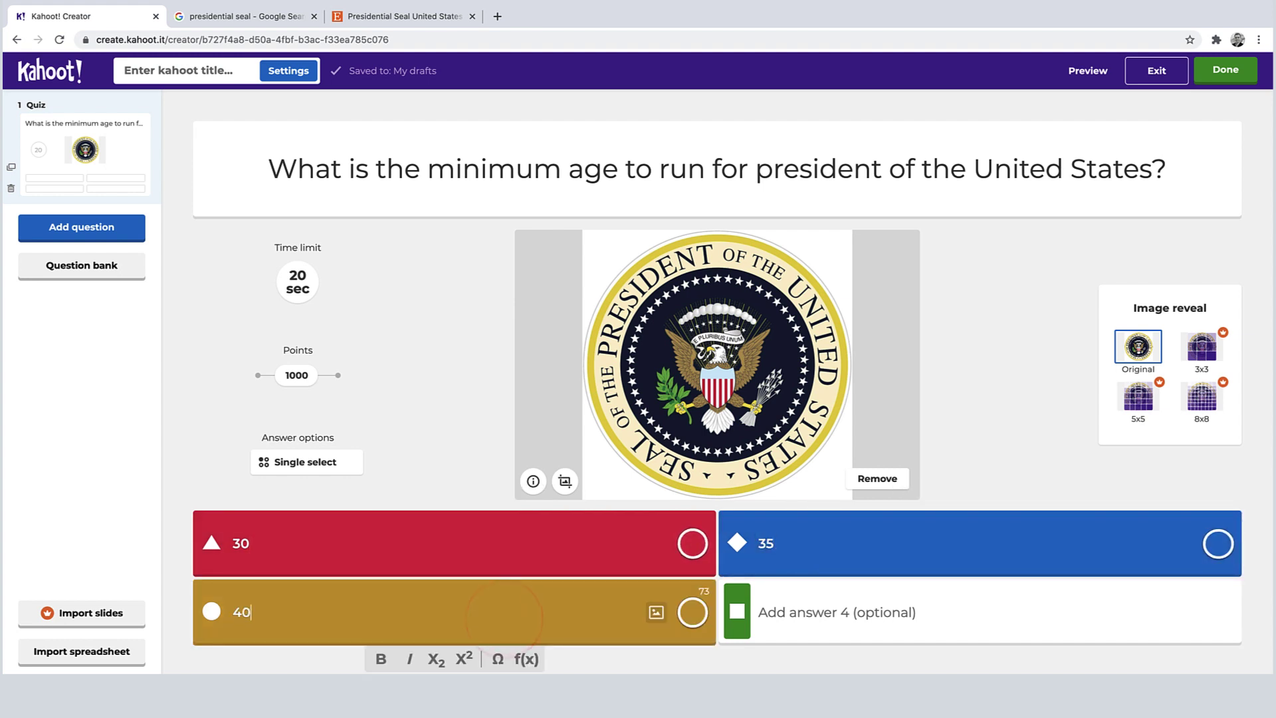
left_click(854, 607)
type("45")
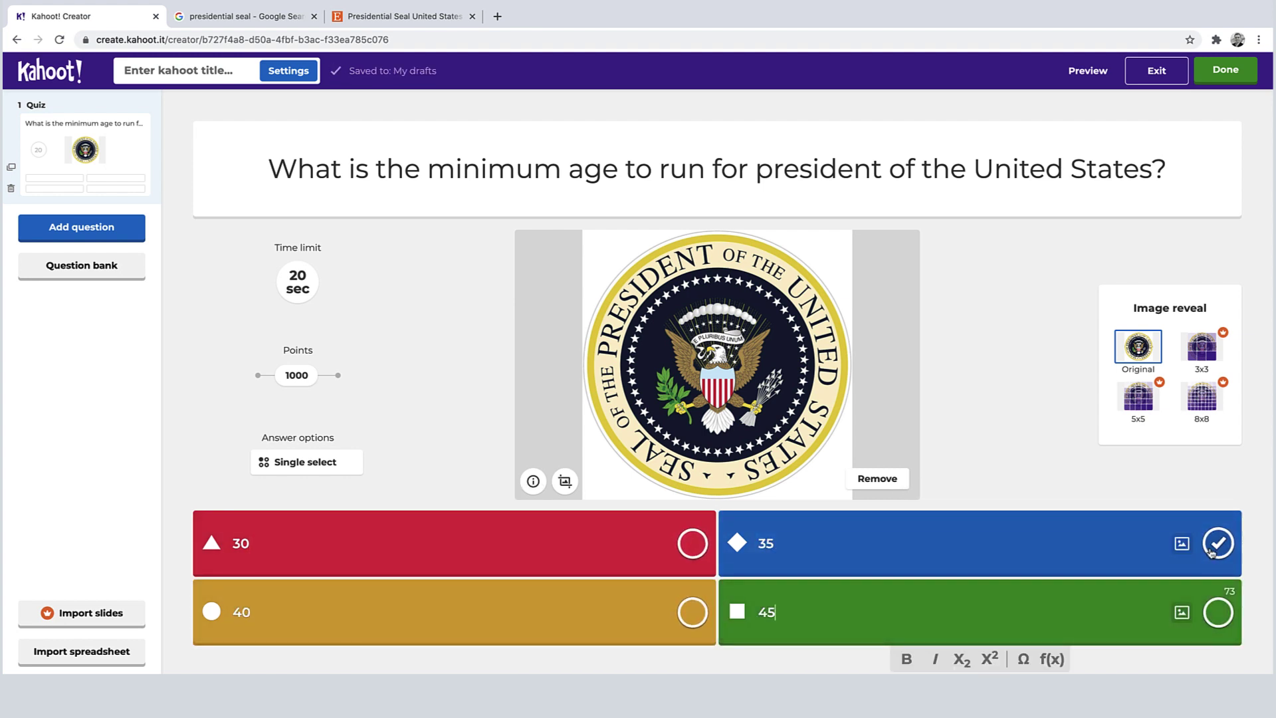
Step: Mark 35 as the correct answer
left_click(1216, 546)
left_click(1217, 543)
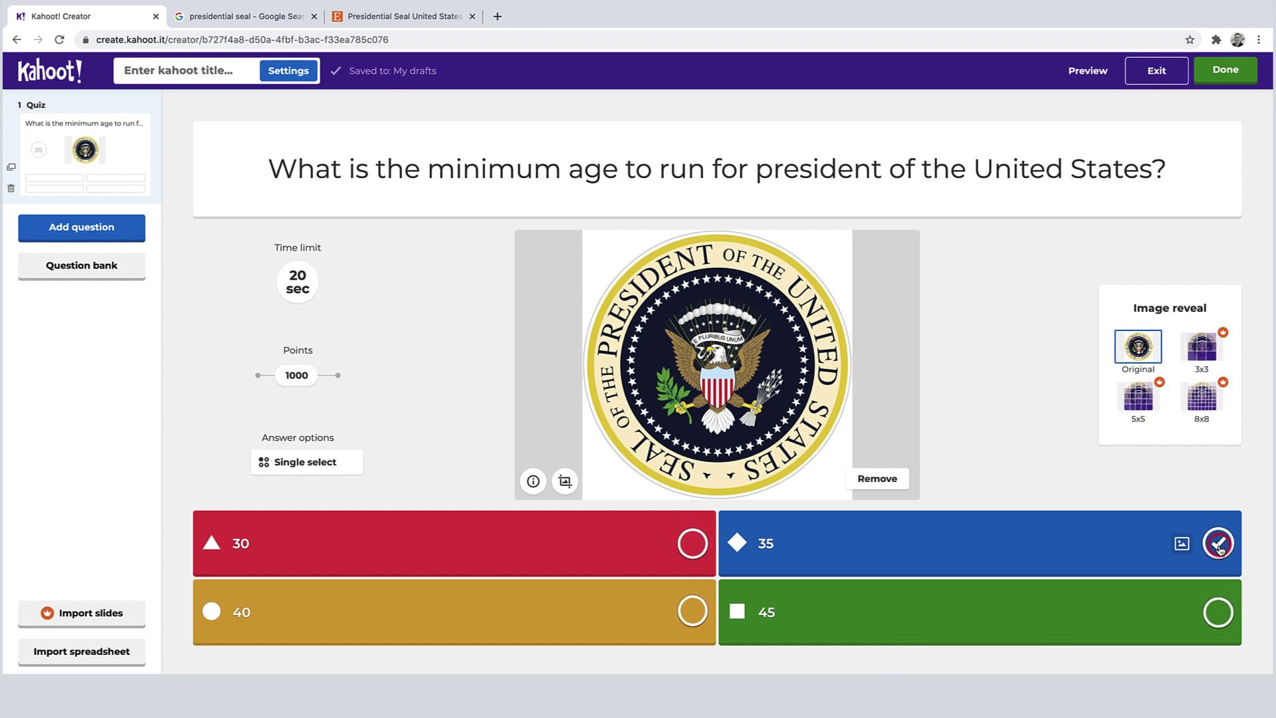
left_click(1218, 545)
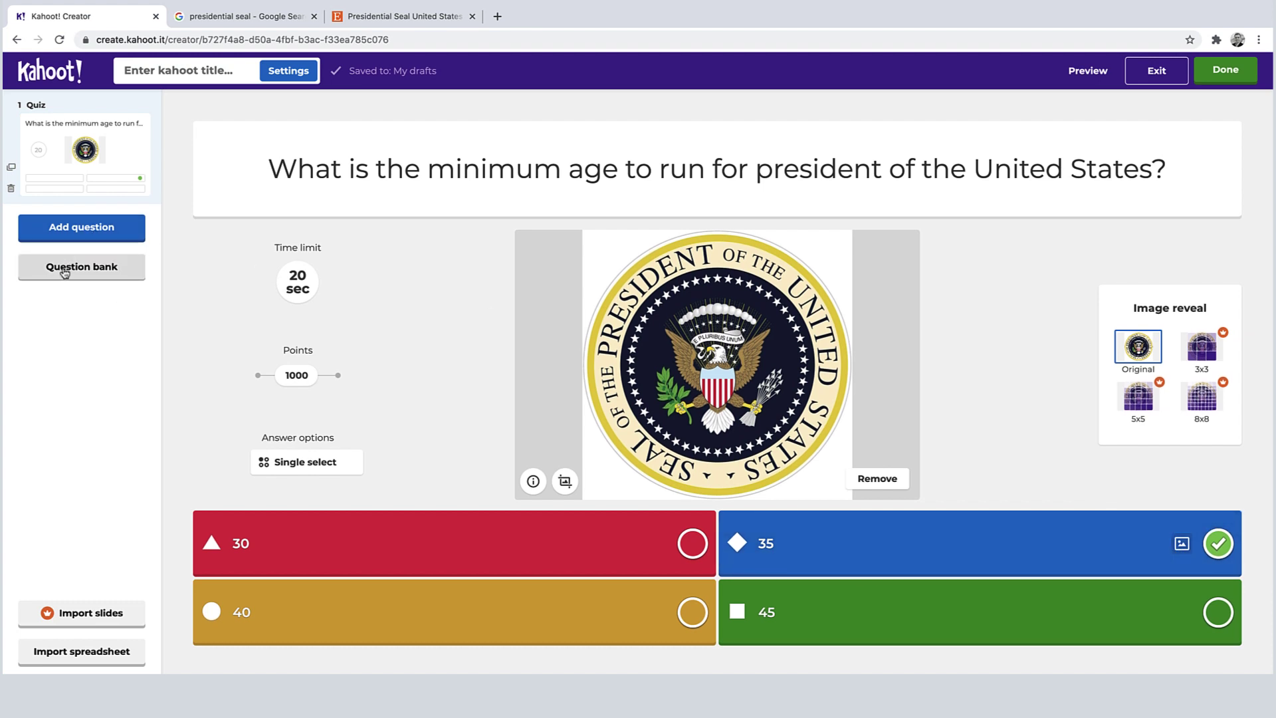
Step: Add the question bank's 'How many Branches of the Government are there?' question as question 2
left_click(65, 272)
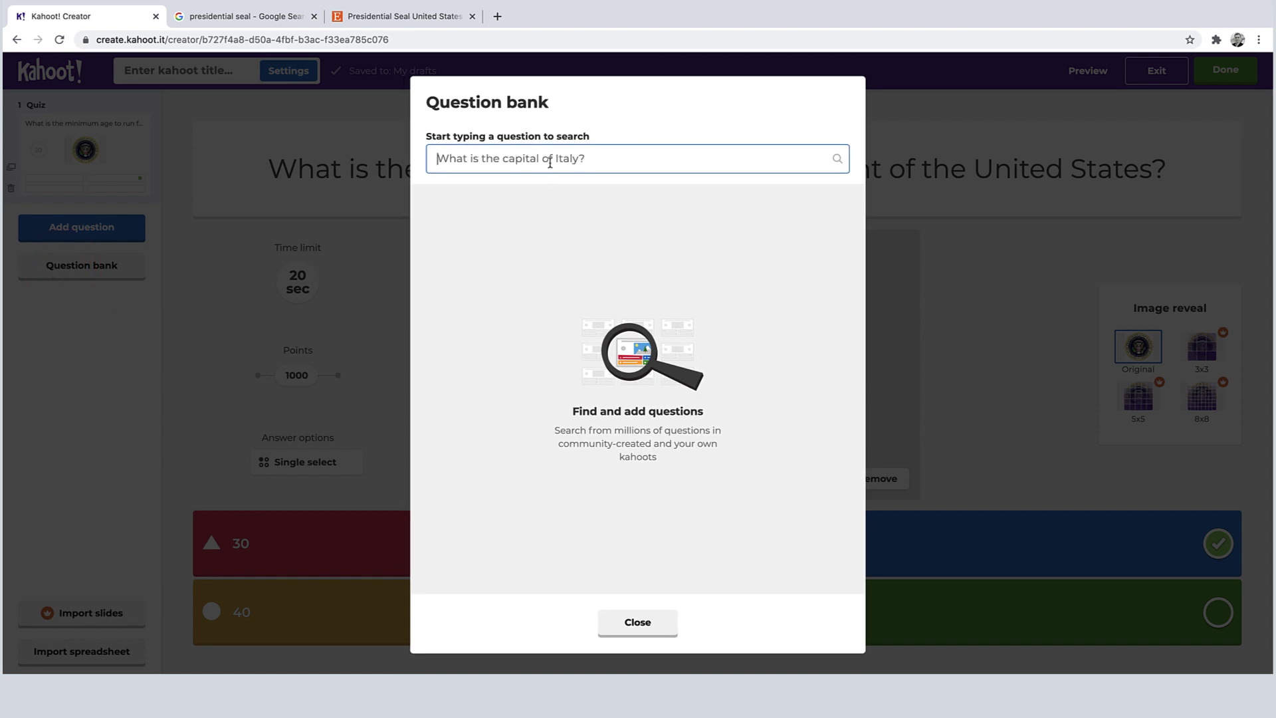
left_click(549, 160)
type("How many branche")
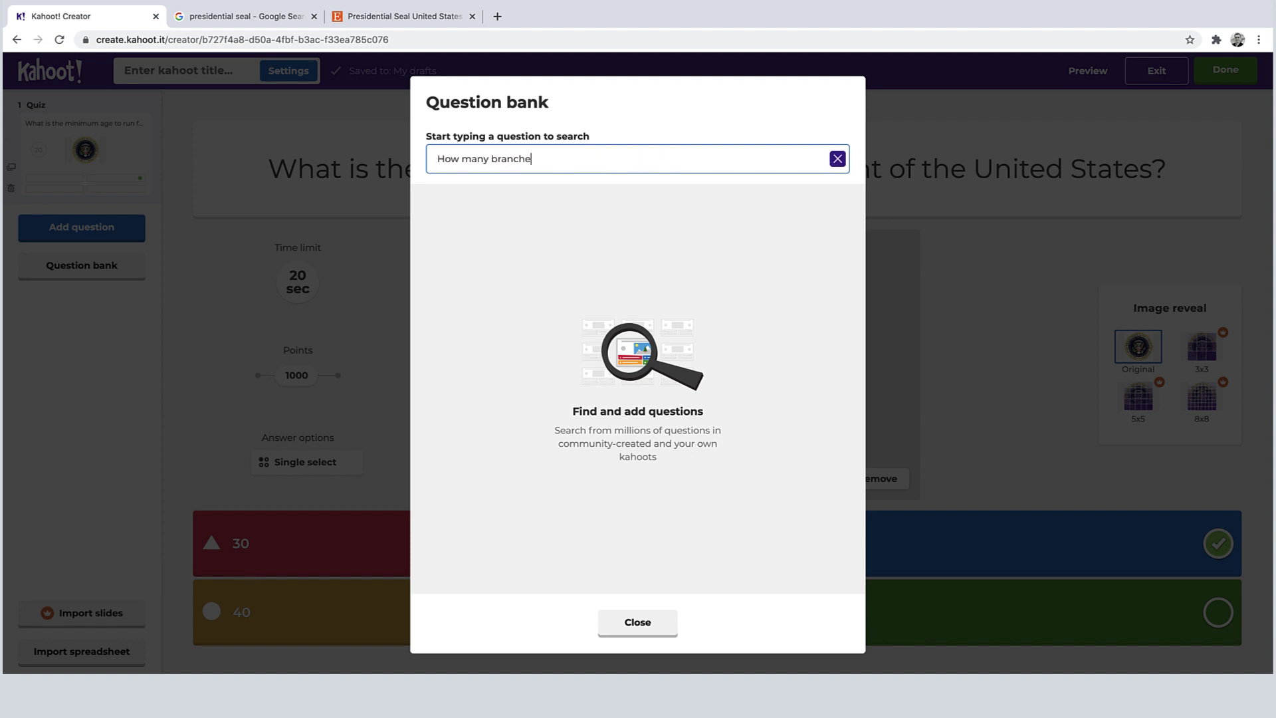
type("s are there of the federal government?")
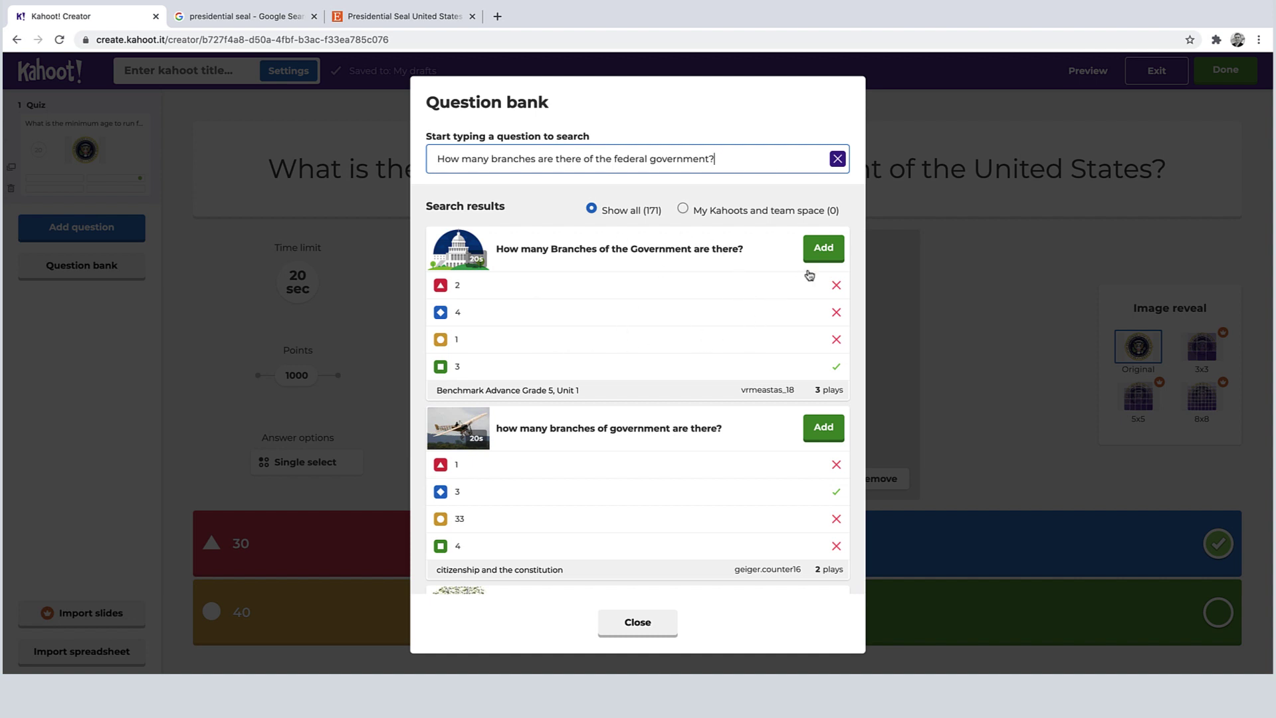
left_click(824, 250)
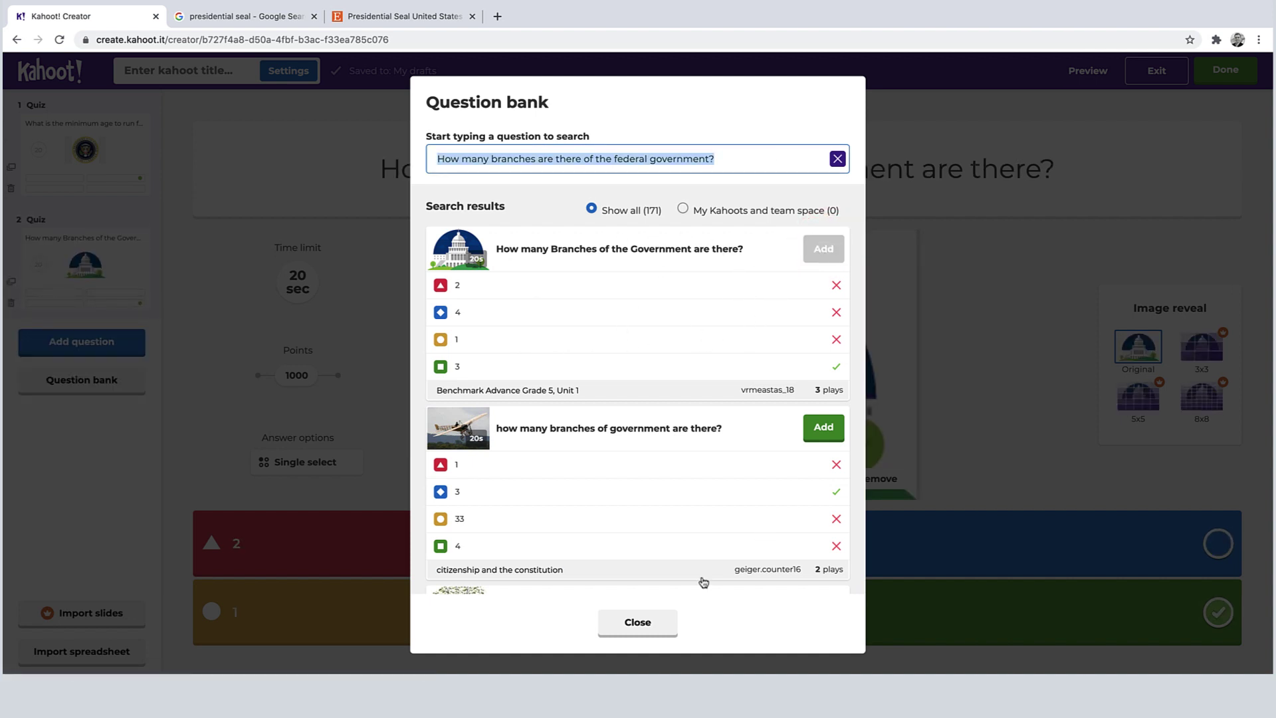
left_click(648, 623)
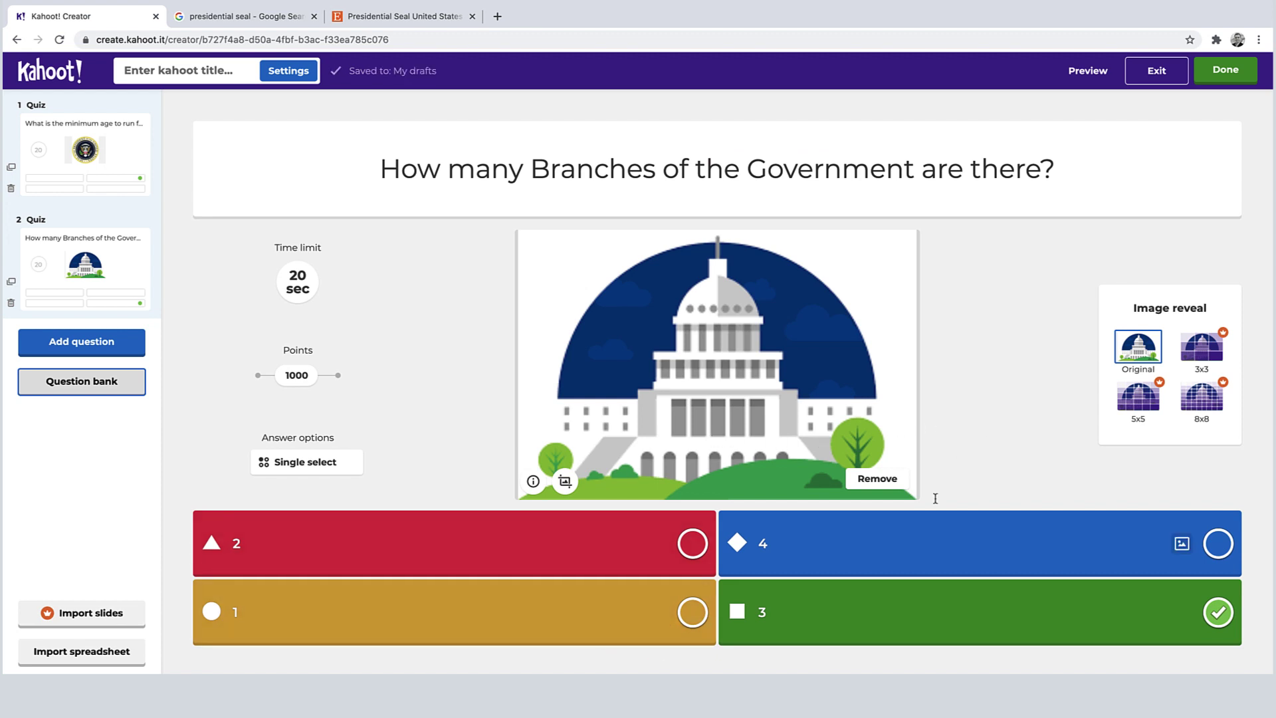
left_click(89, 468)
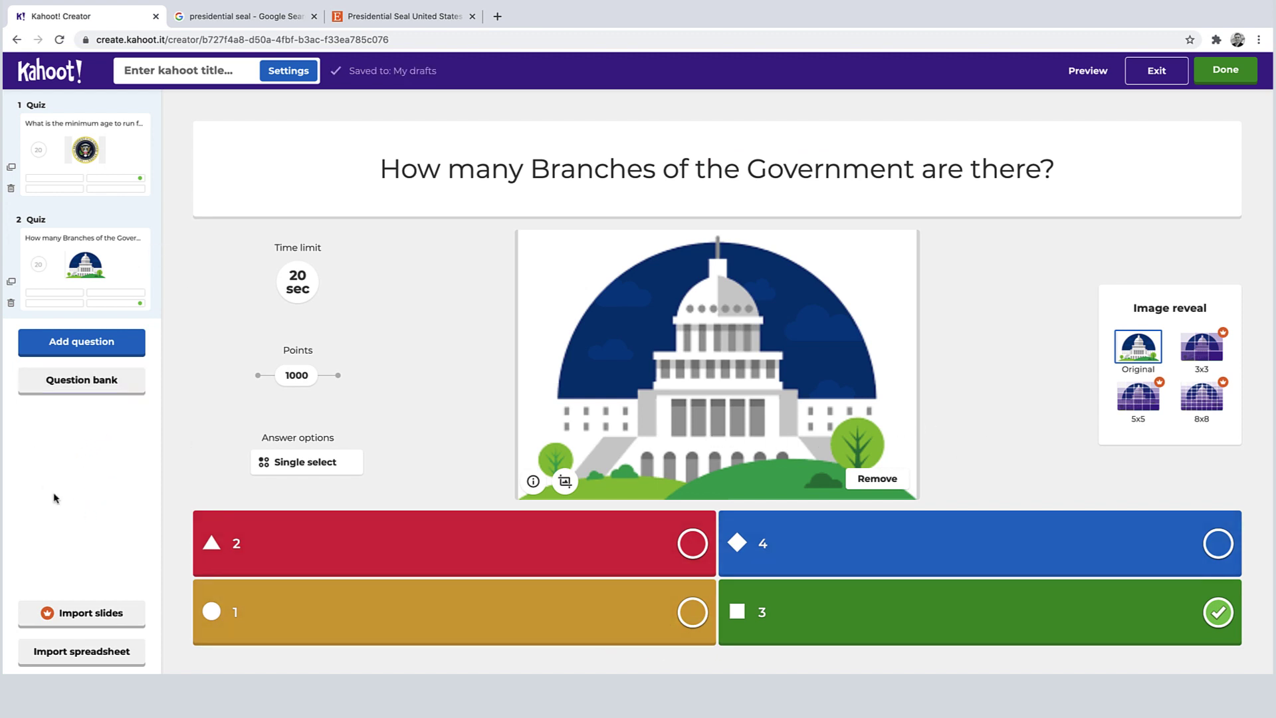
Step: Finish the kahoot, title it 'Sample Kahoot' and save it
left_click(1237, 73)
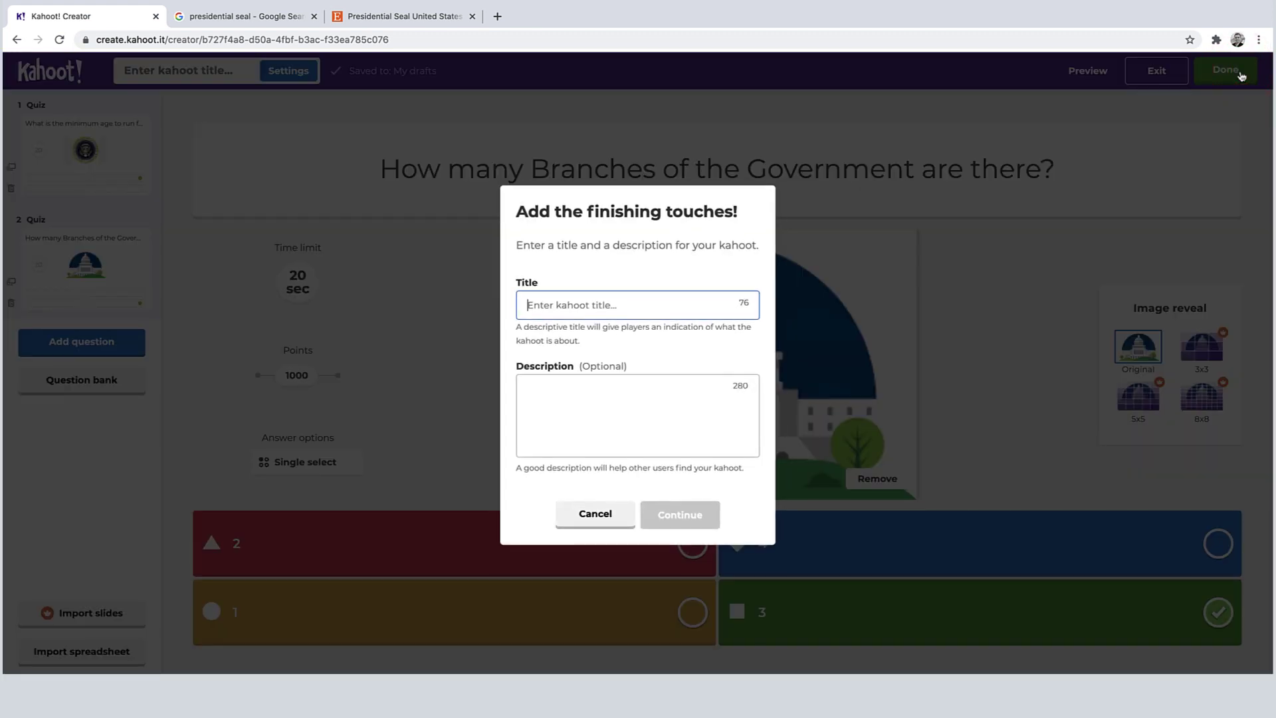
left_click(674, 306)
type("Sample Kahoot")
left_click(659, 509)
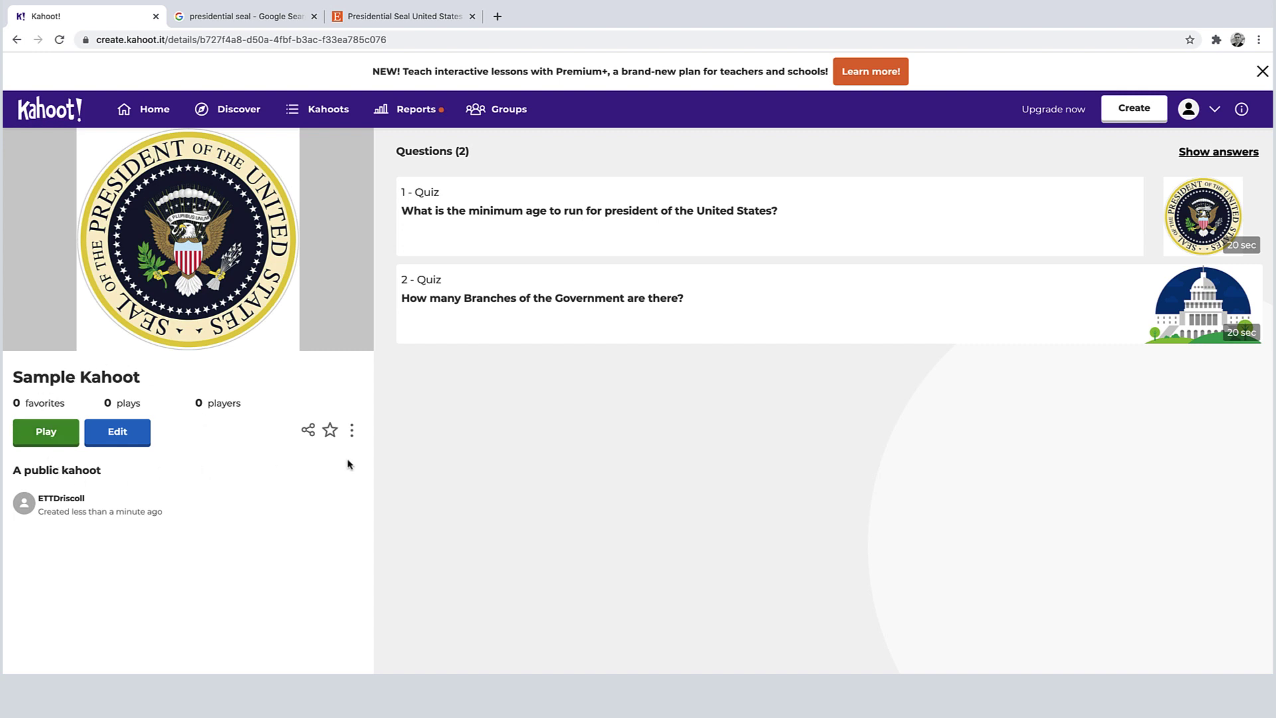
Step: Launch Sample Kahoot for play and review the game modes and options
left_click(46, 432)
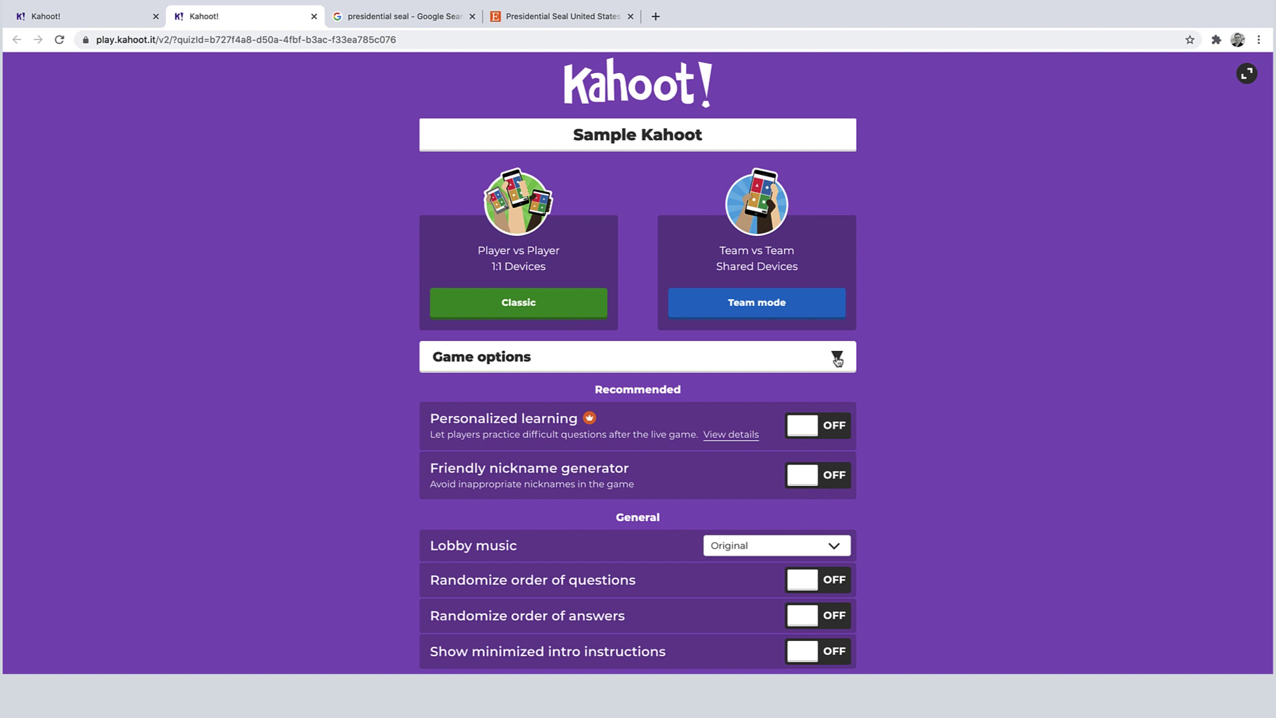
scroll(864, 372, "down", 3)
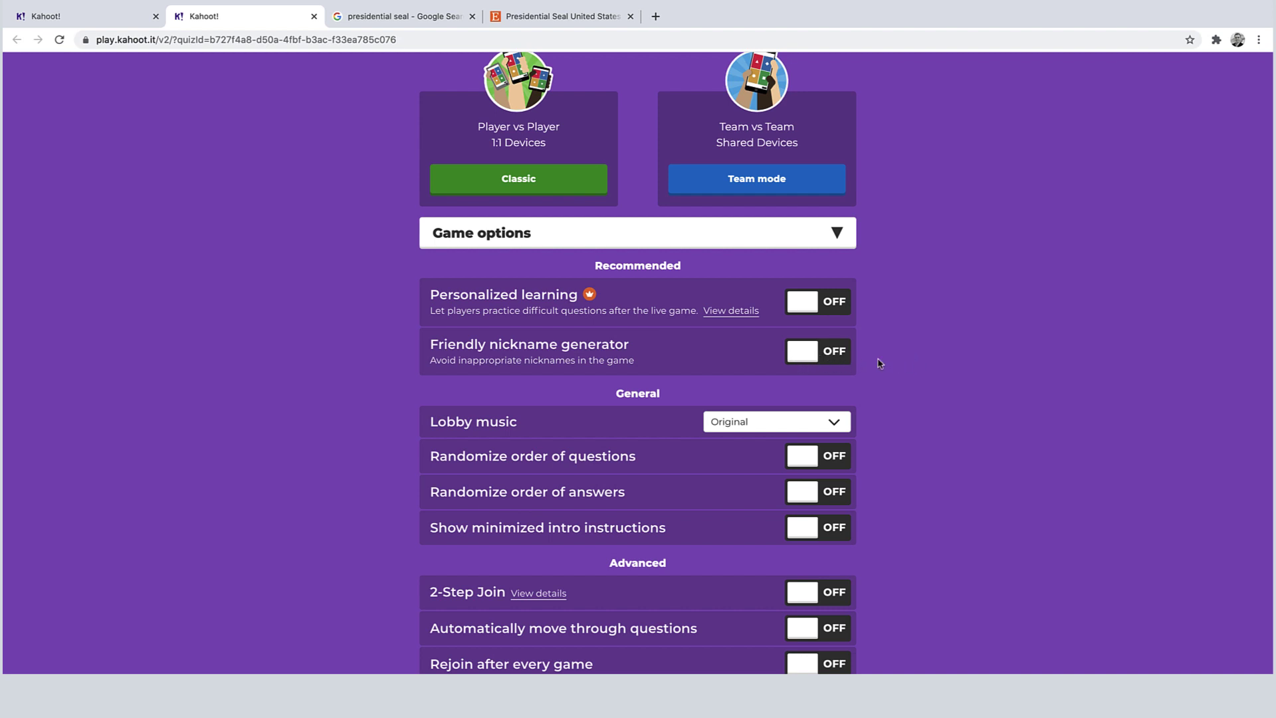
scroll(941, 406, "down", 1)
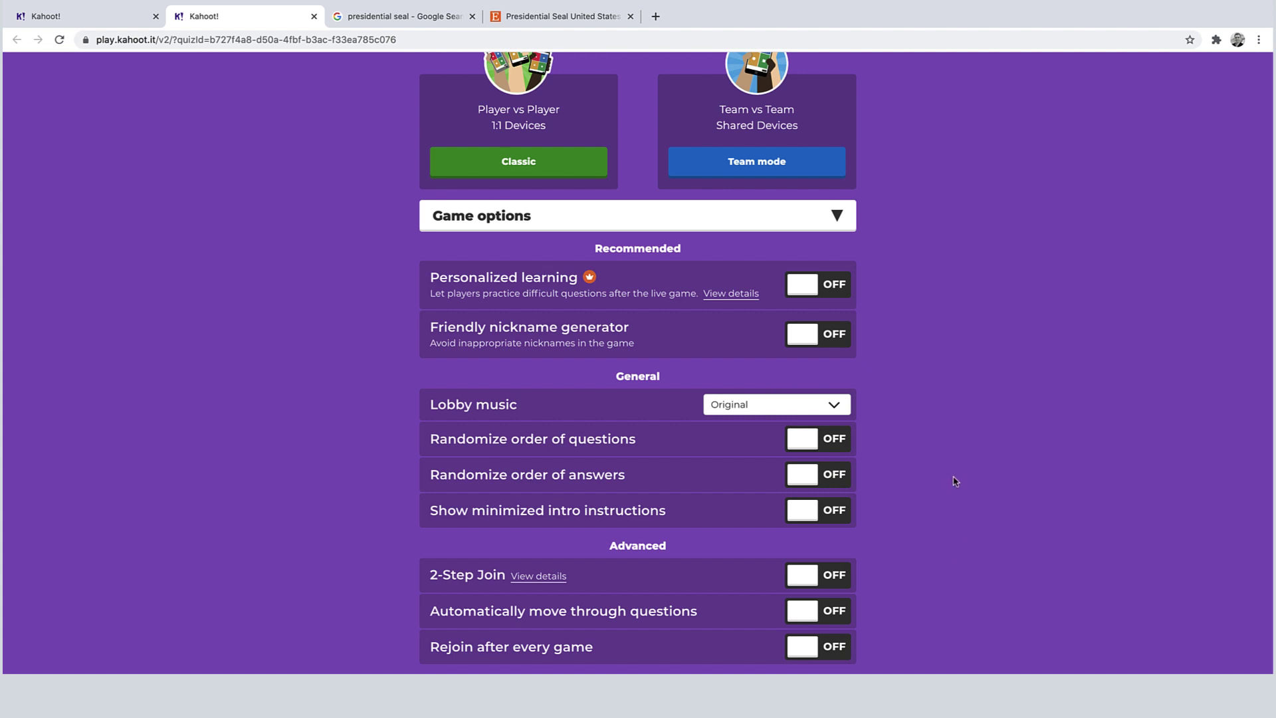
scroll(955, 481, "up", 3)
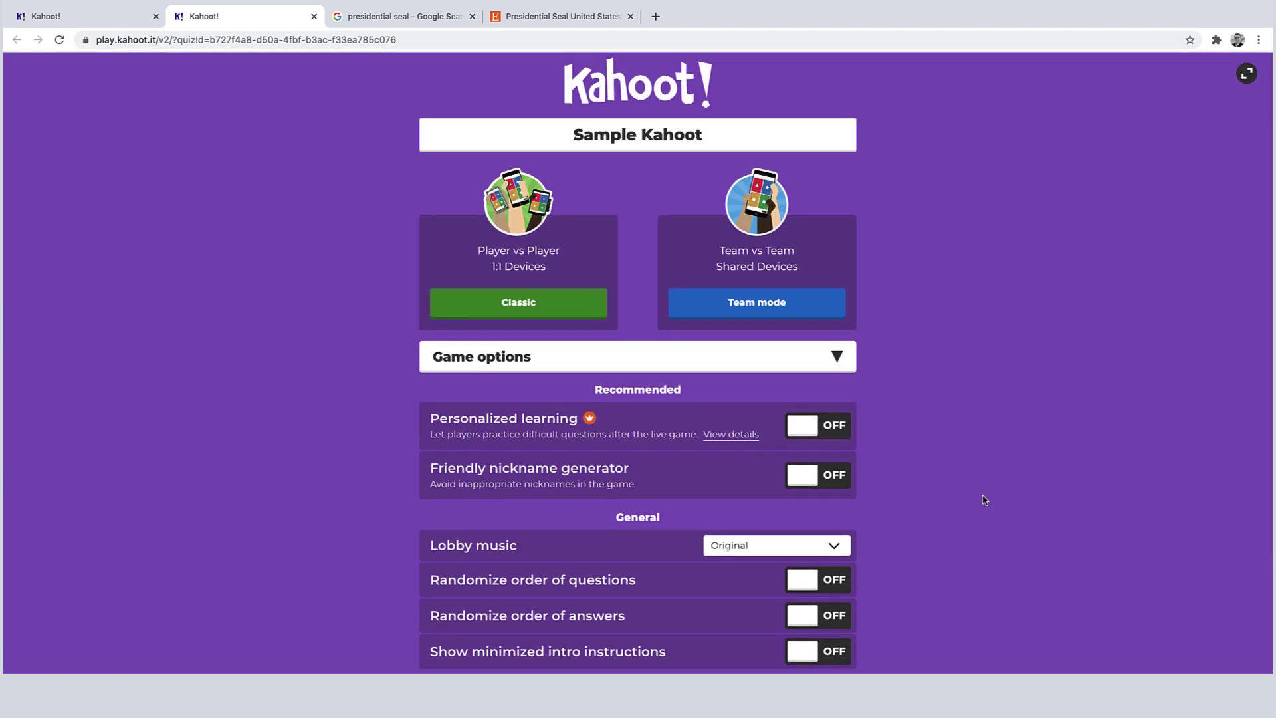
Step: Start a Classic player-vs-player game and set the lobby music volume to about half
left_click(520, 304)
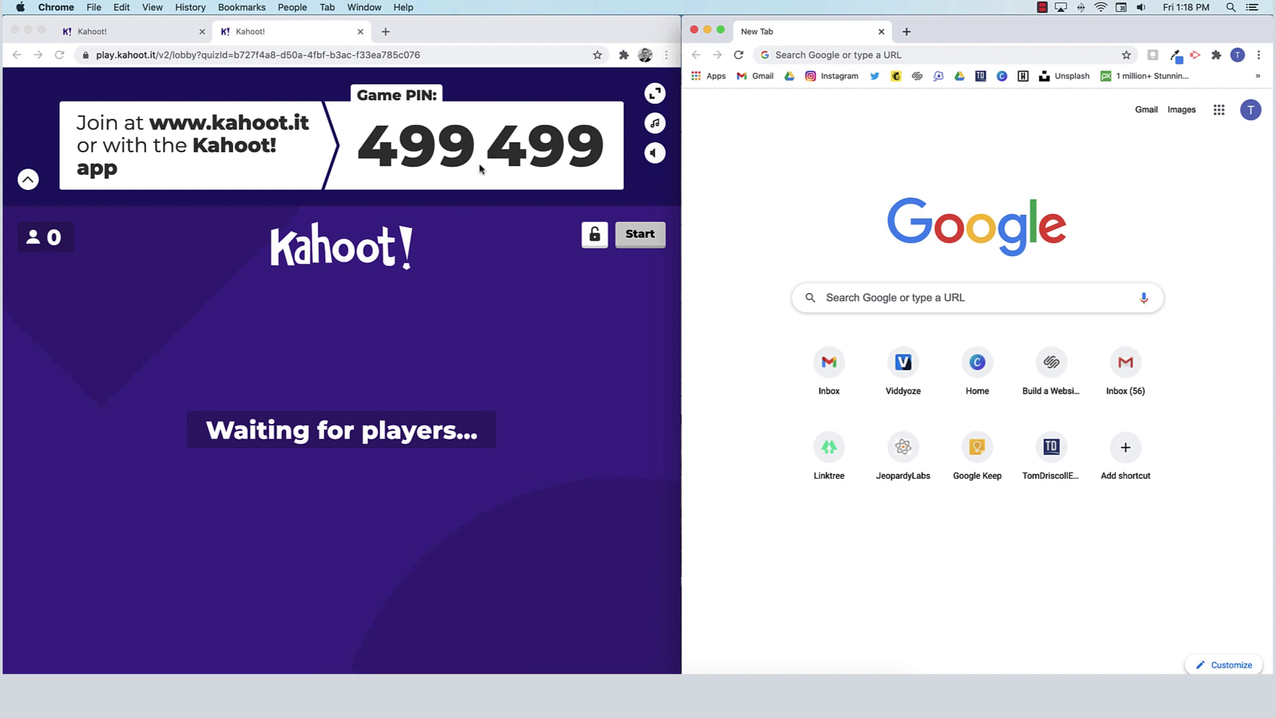
left_click(654, 154)
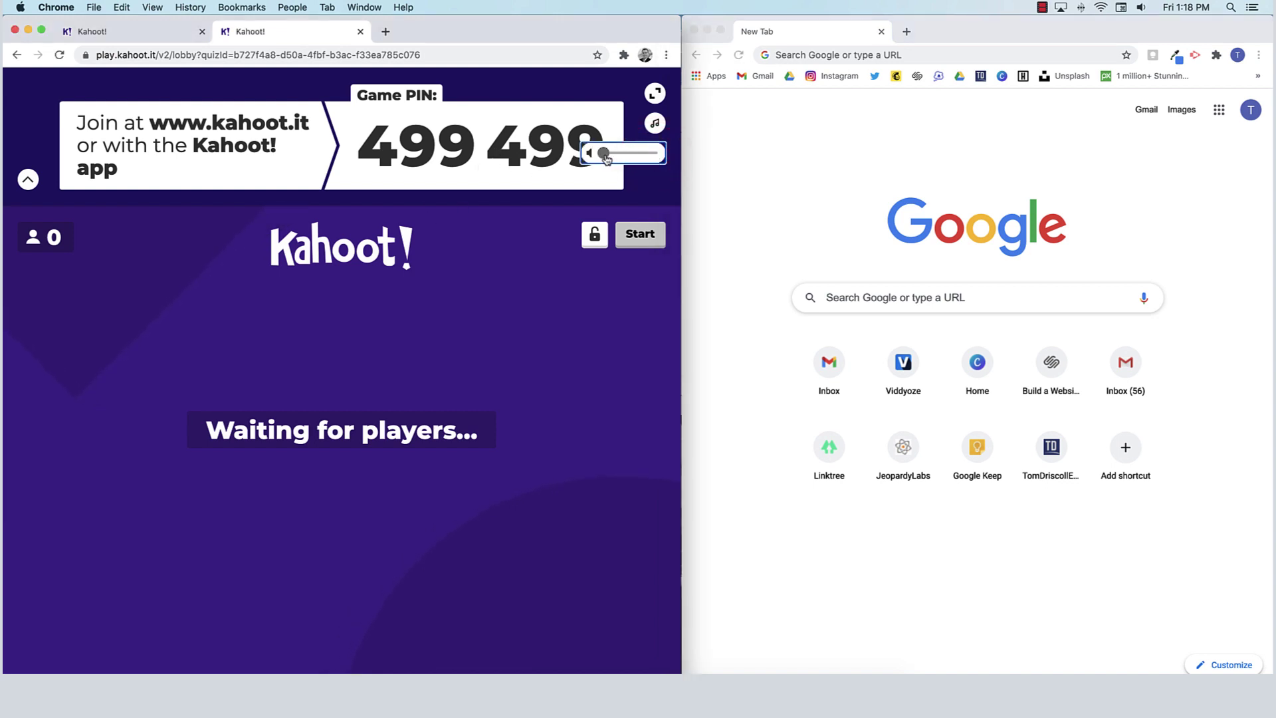
left_click_drag(616, 154, 638, 158)
left_click_drag(608, 153, 625, 156)
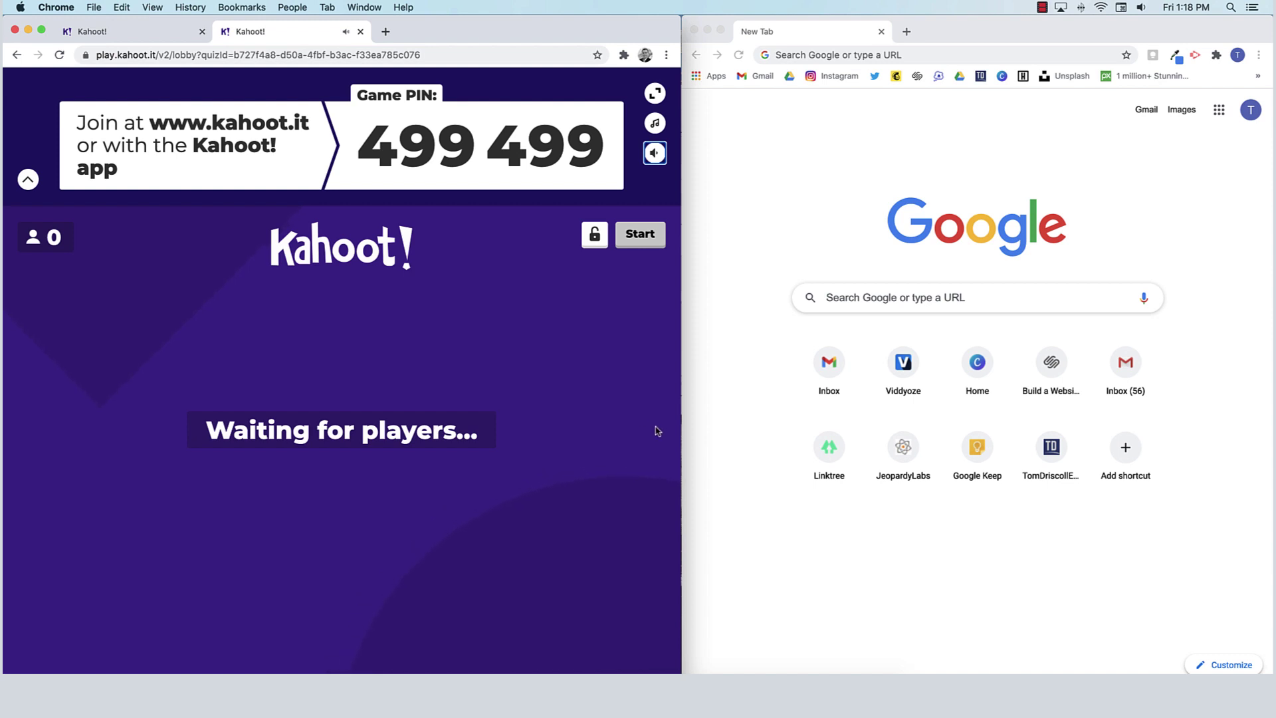
Step: In the second window, open kahoot.it and enter game PIN 499499
left_click(778, 182)
left_click(971, 53)
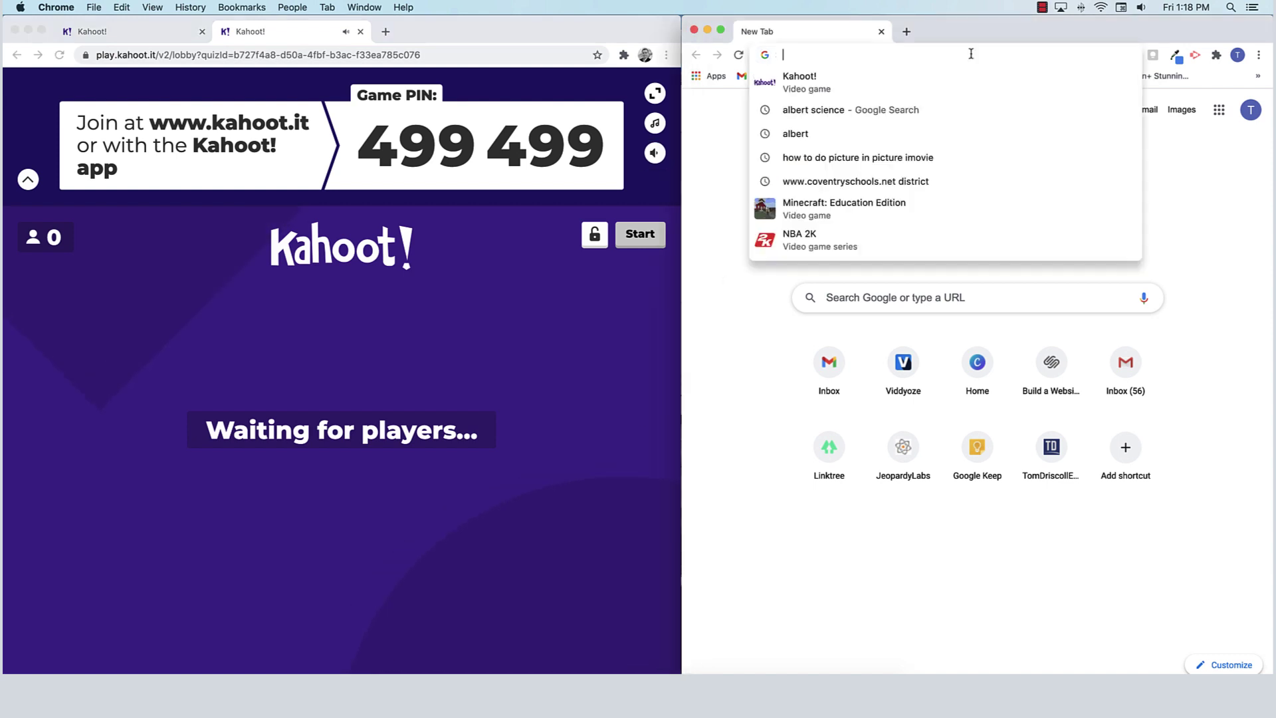
type("kahoot.it")
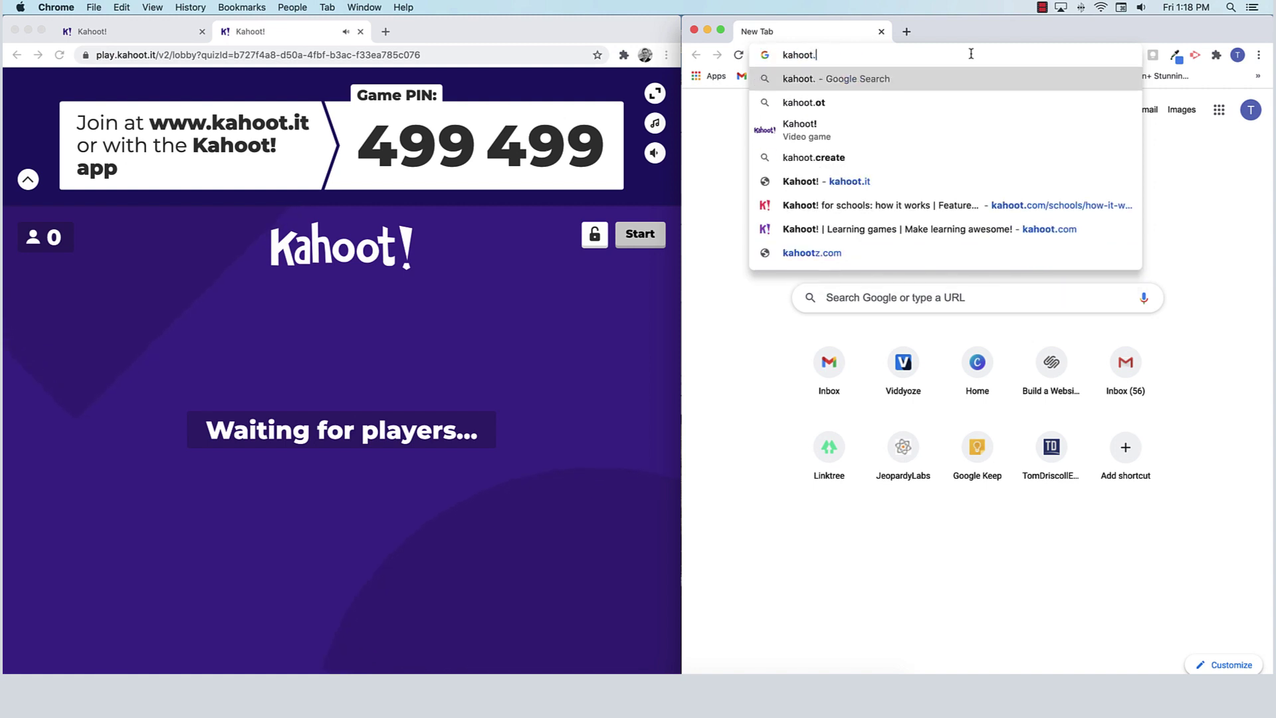
key("Return")
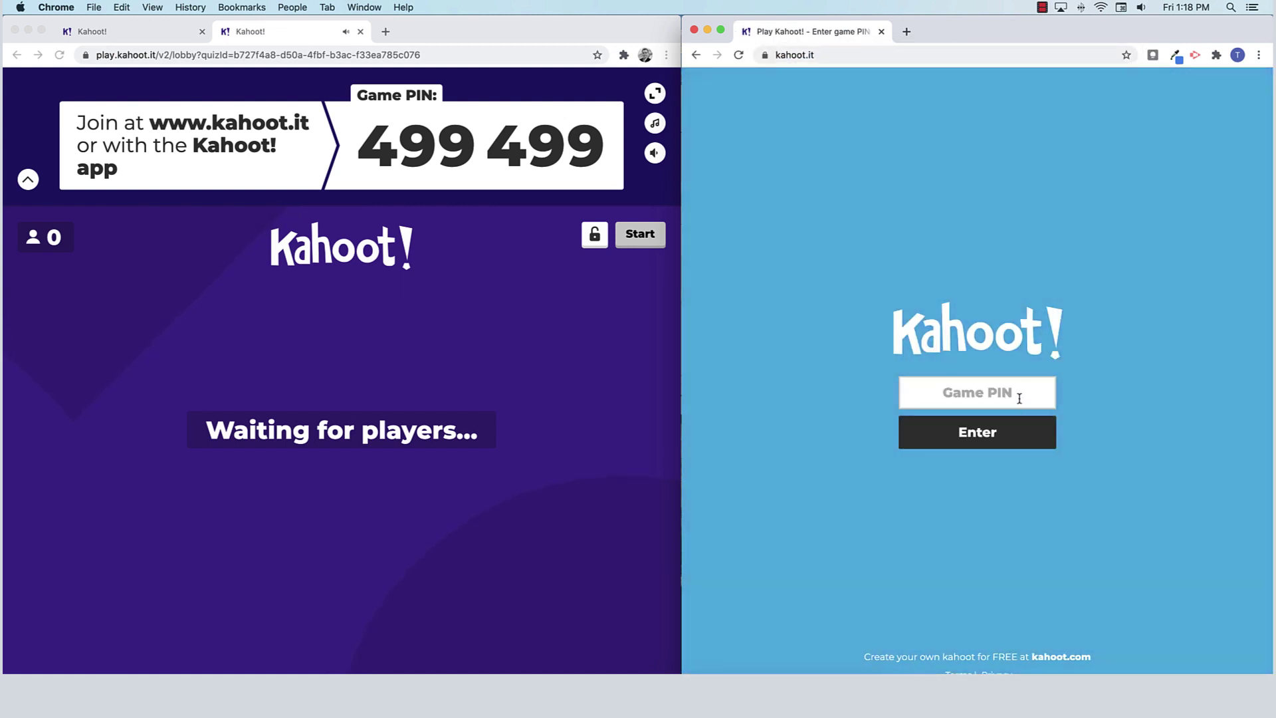
left_click(1016, 393)
type("499499")
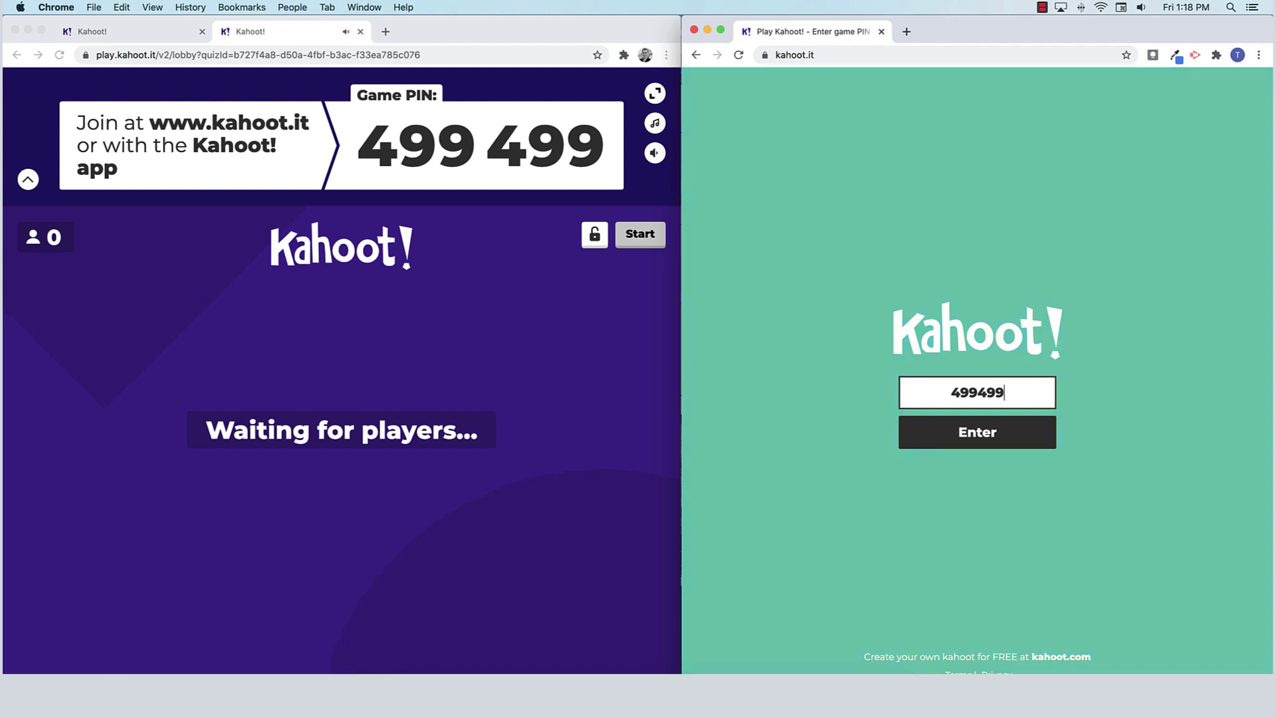
left_click(994, 432)
Step: Join the lobby with a nickname and mute the host's lobby music
type("Tom")
left_click(954, 445)
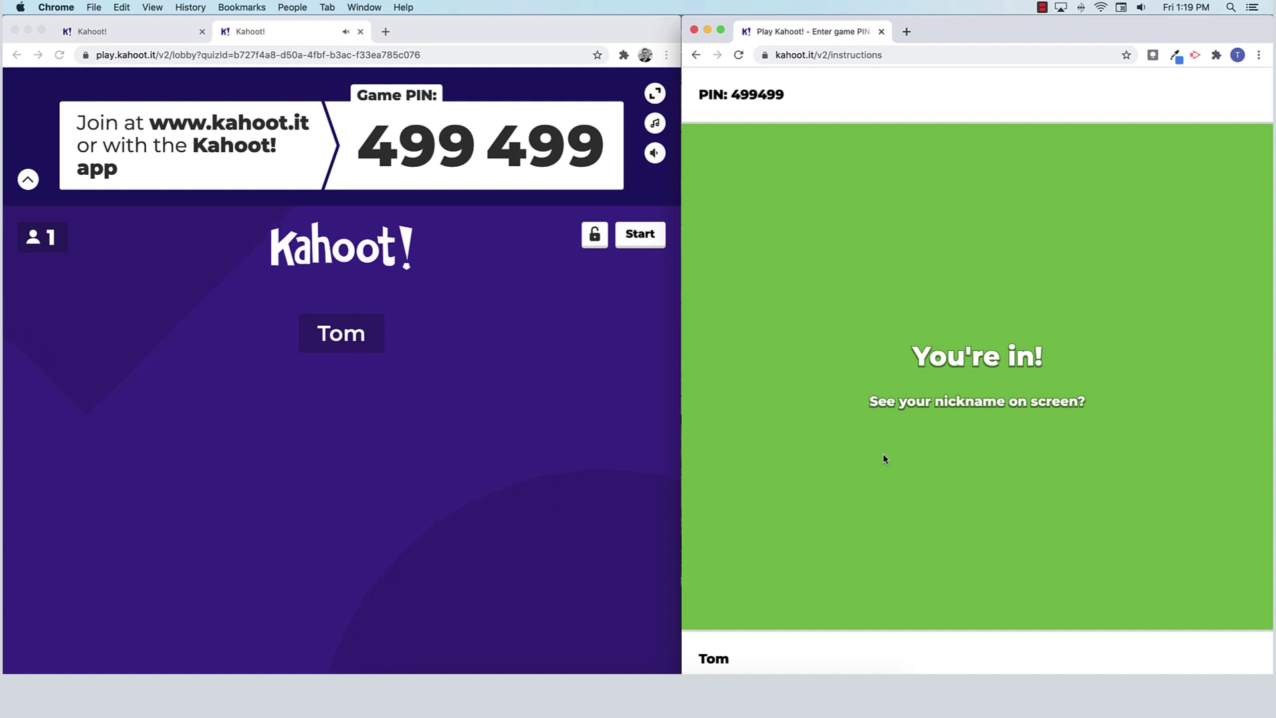
left_click(655, 153)
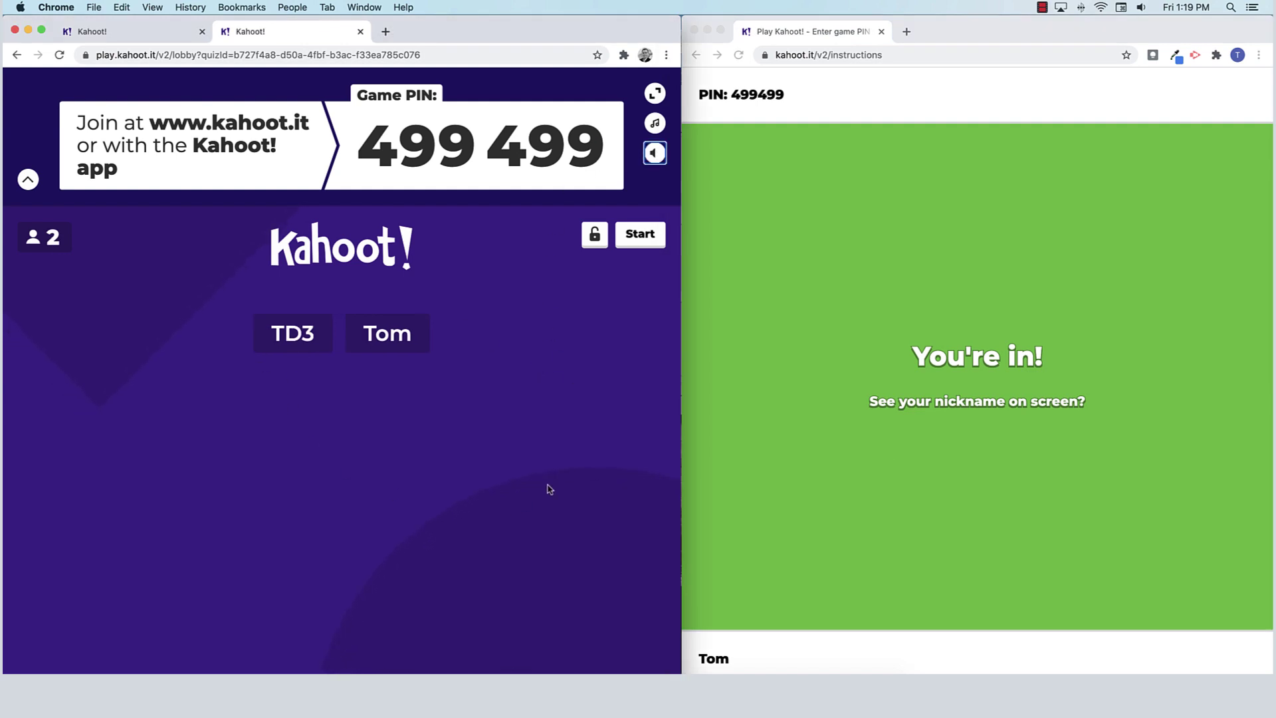
Step: Start the game, answer question 1 with 35, and advance to the scoreboard
left_click(651, 240)
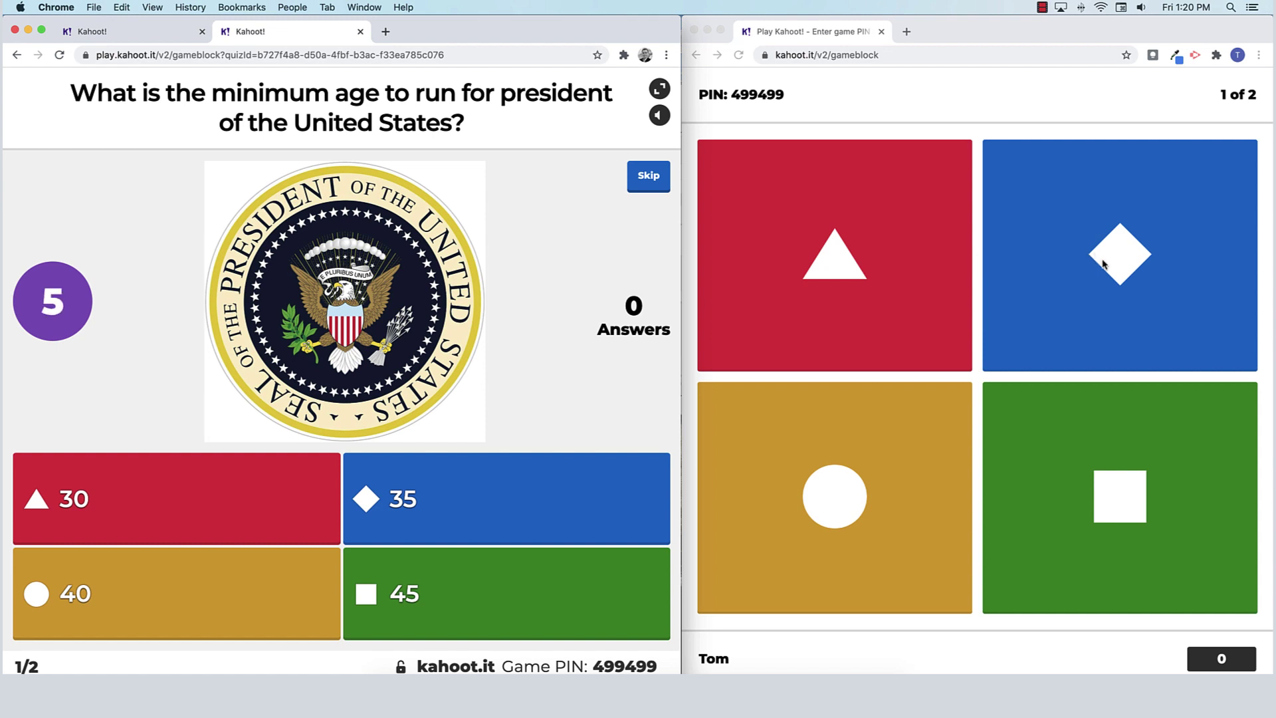
left_click(1106, 265)
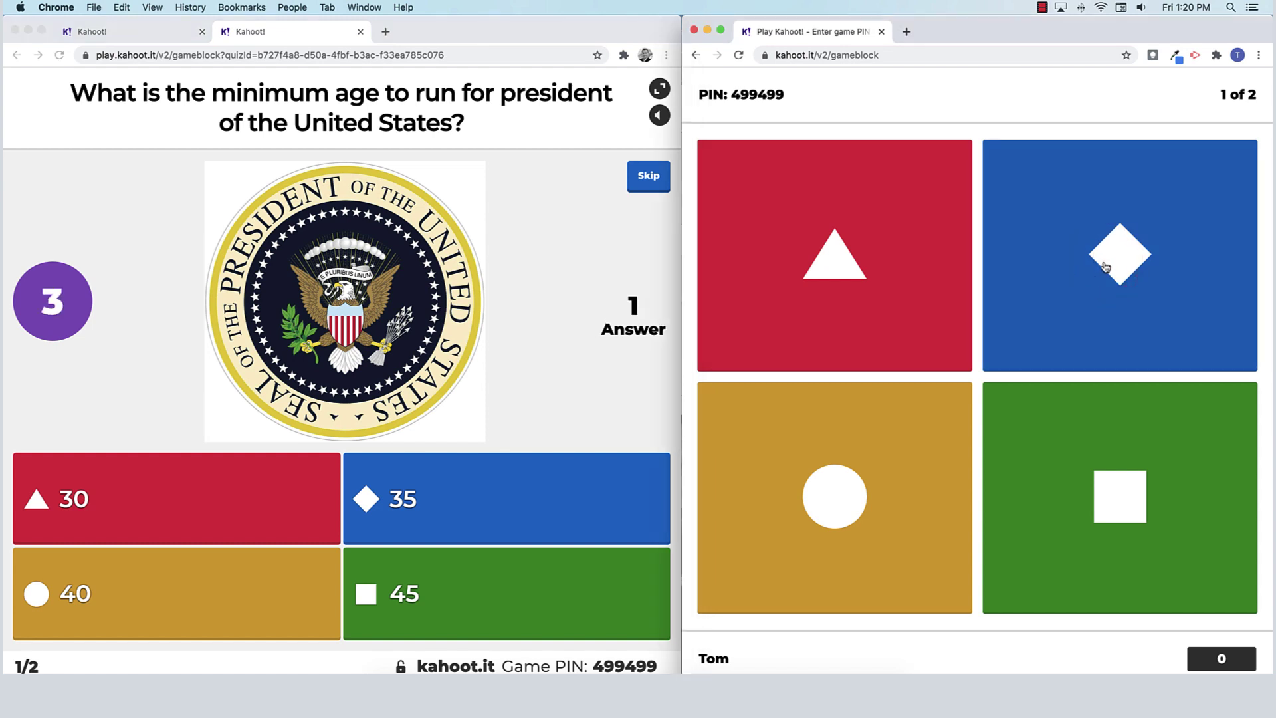
left_click(1106, 265)
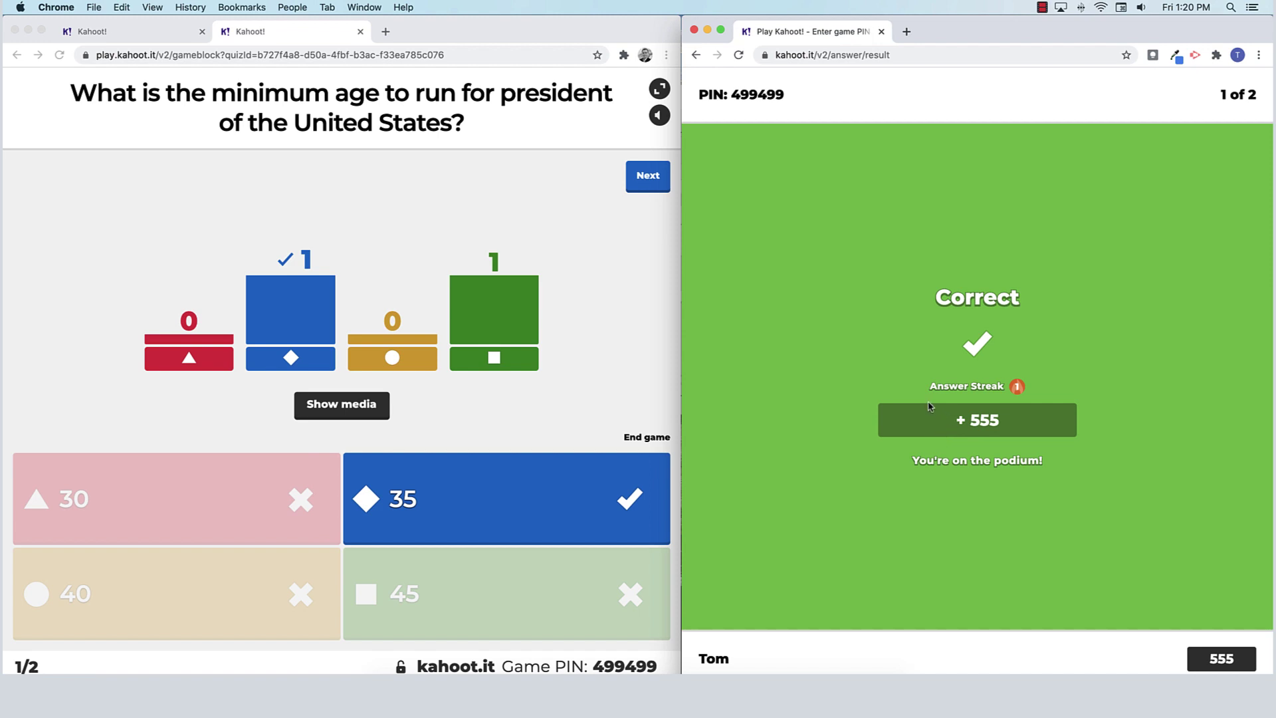
left_click(661, 186)
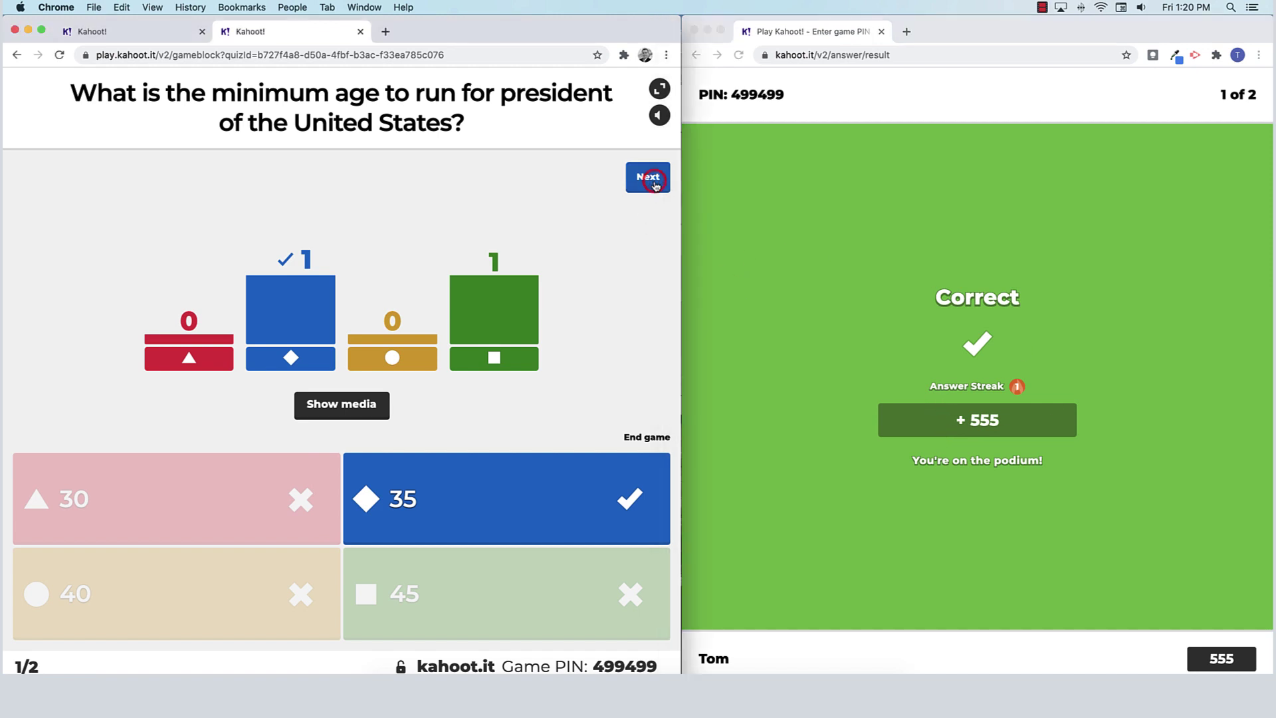
left_click(651, 183)
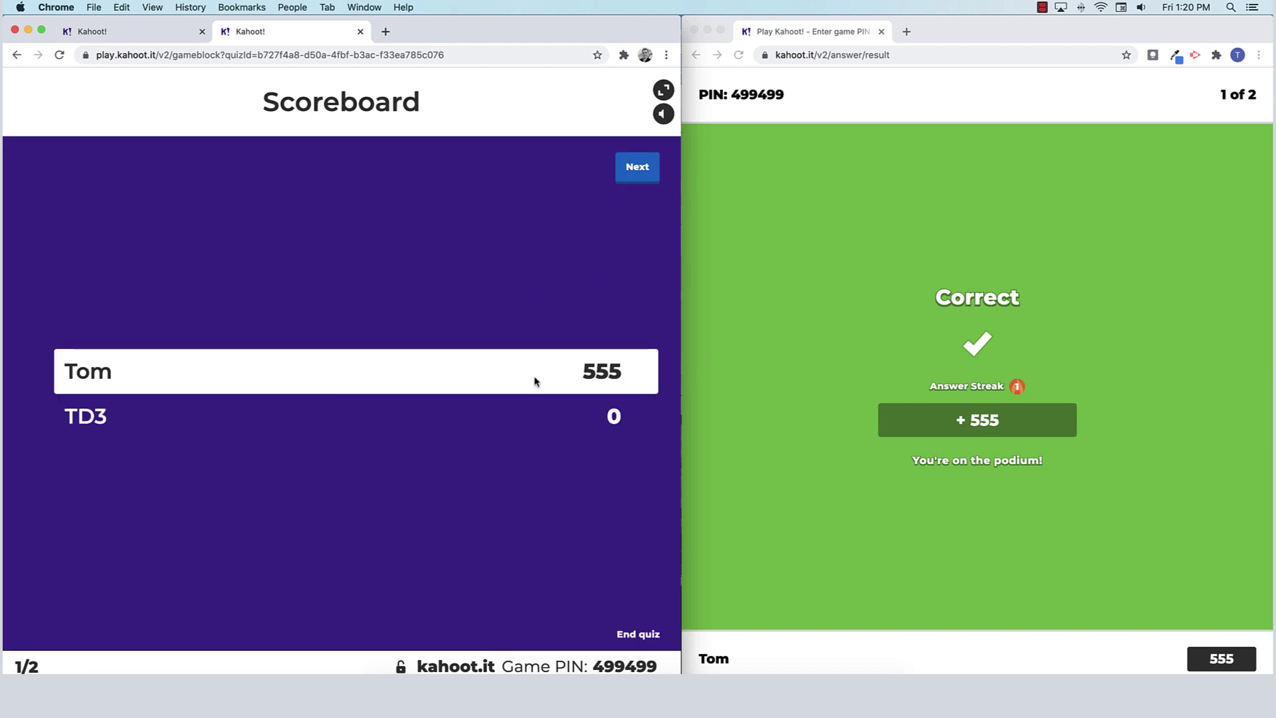
Step: Start the second question, answer it correctly with the green 3, and pass its results
left_click(631, 168)
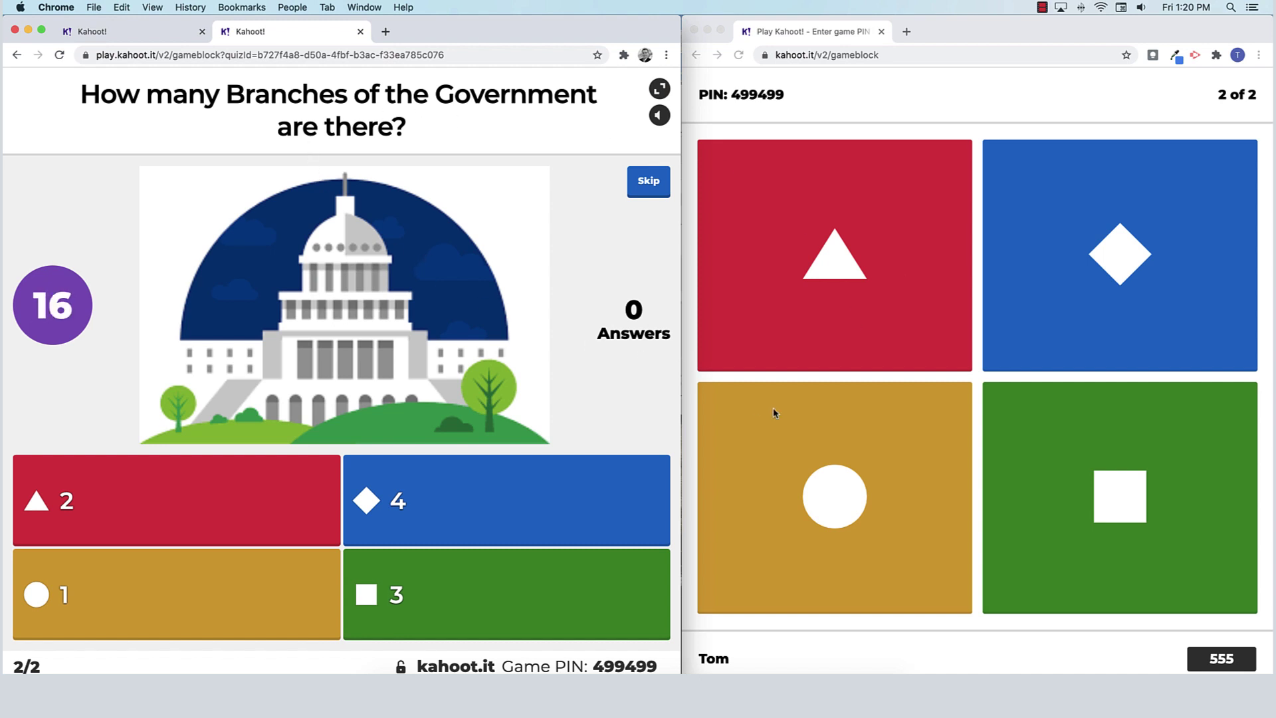
left_click(1104, 479)
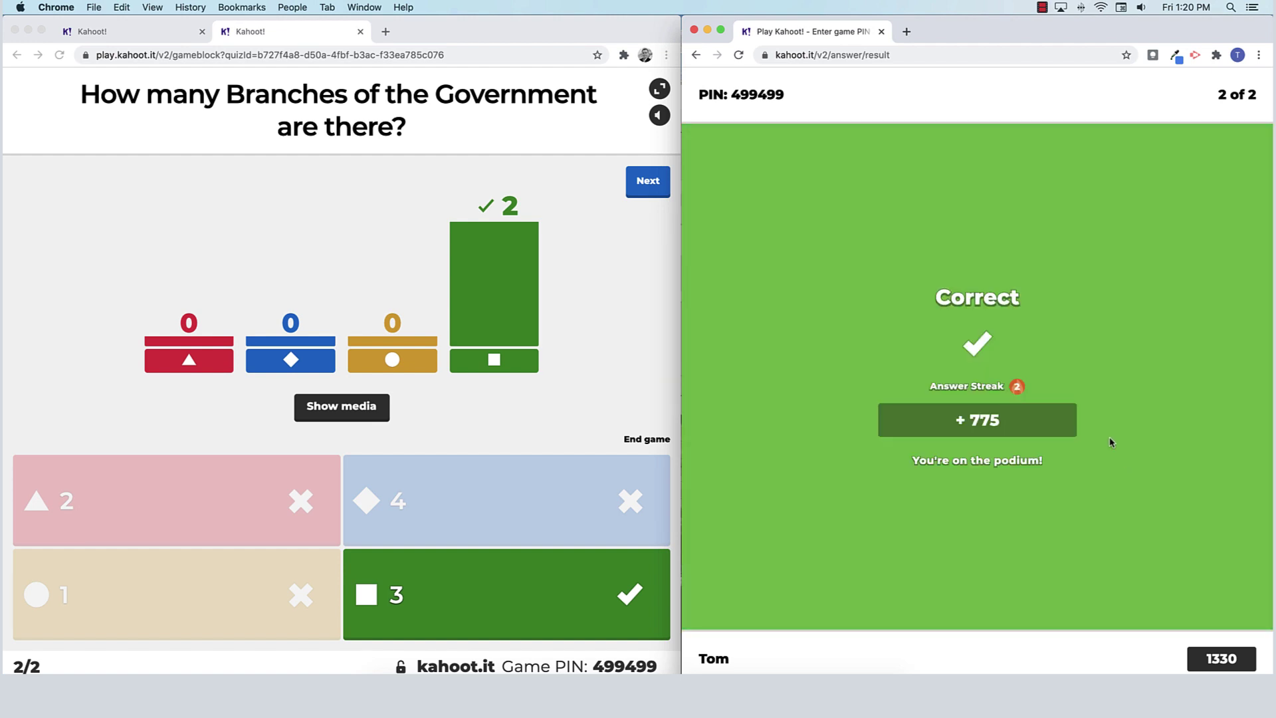
left_click(654, 185)
Step: Reveal the final podium, turn up its music volume, and continue to the game summary
left_click(649, 179)
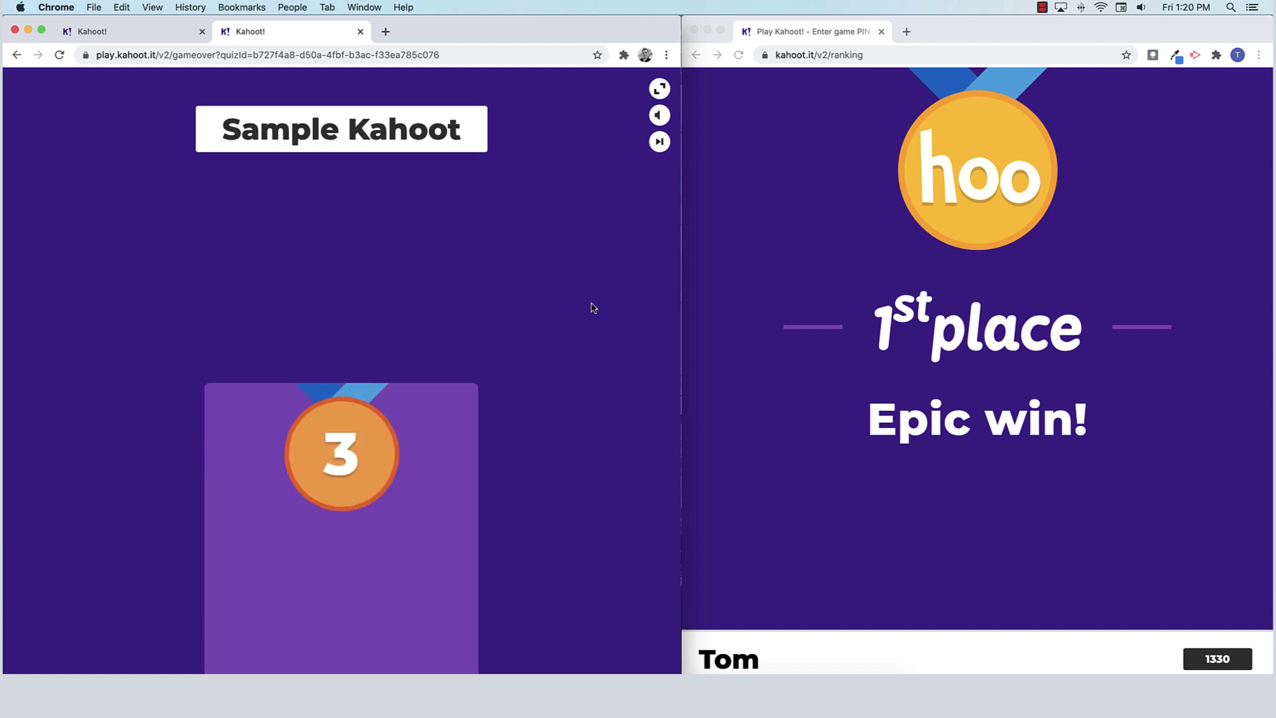
left_click(660, 117)
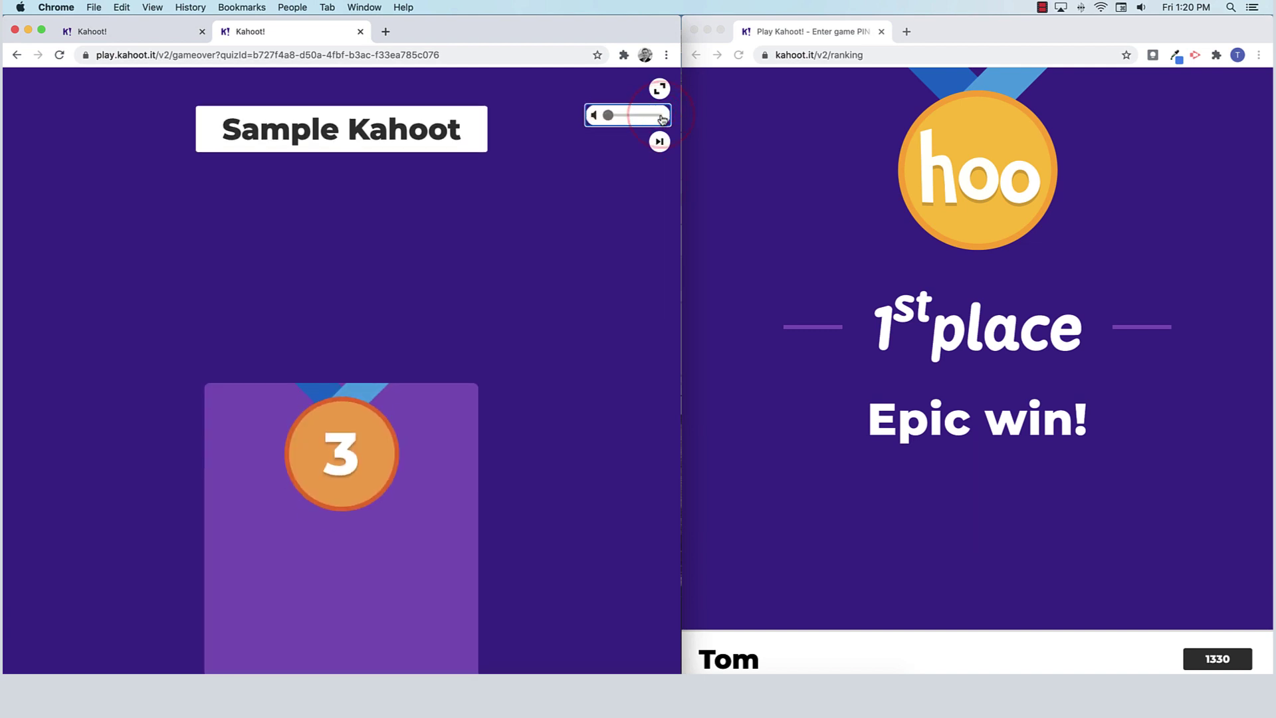
left_click_drag(608, 117, 655, 119)
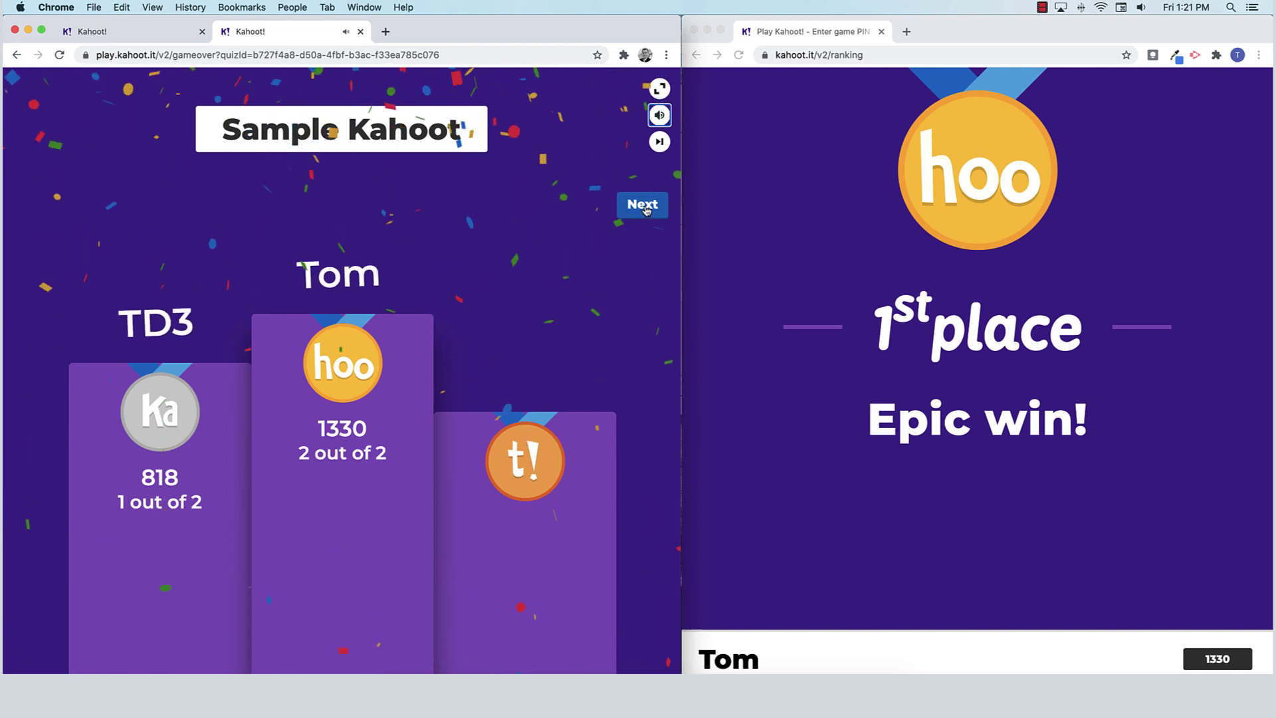
left_click(643, 210)
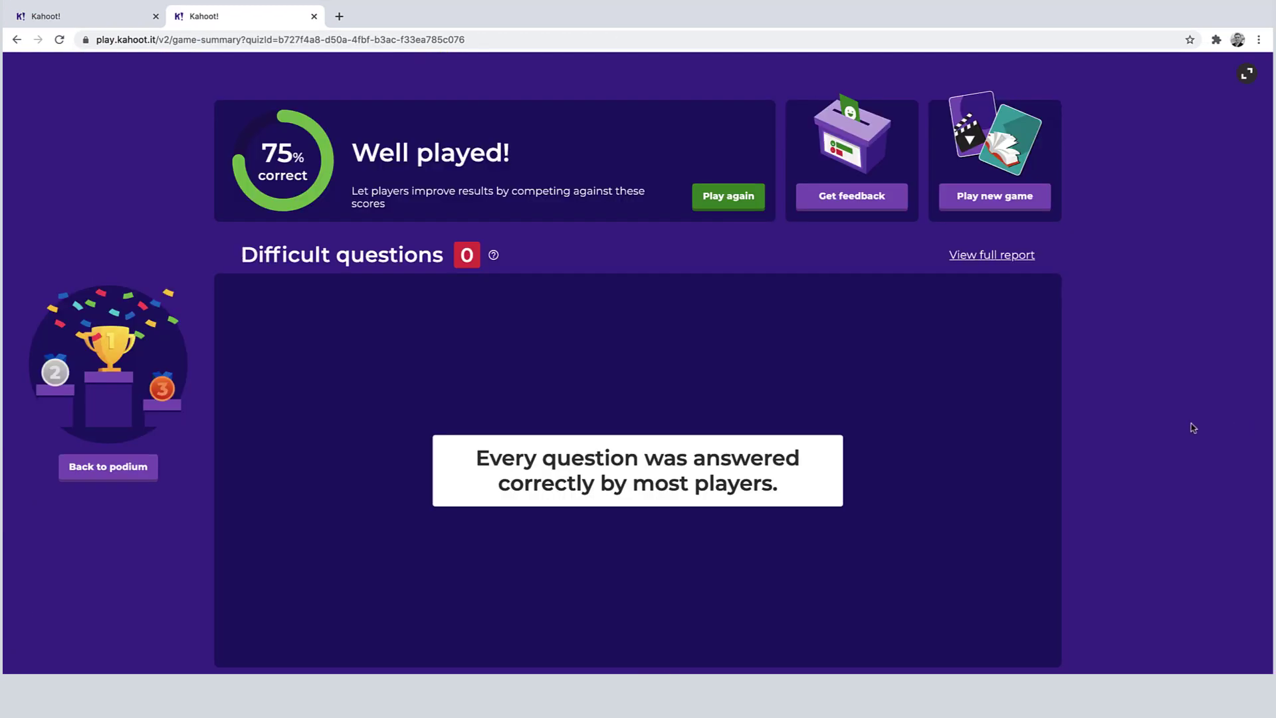
Step: Open the Sample Kahoot full report in a new tab and review its Players and Questions results
left_click(988, 258)
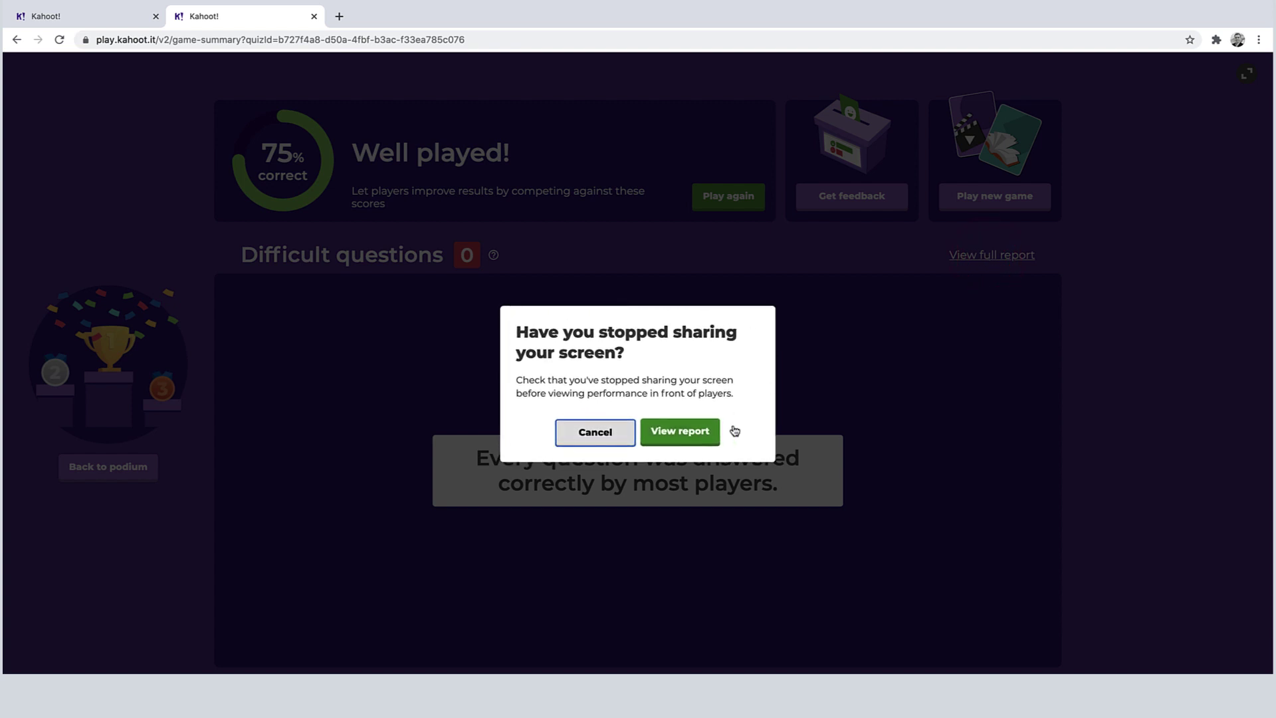
left_click(692, 433)
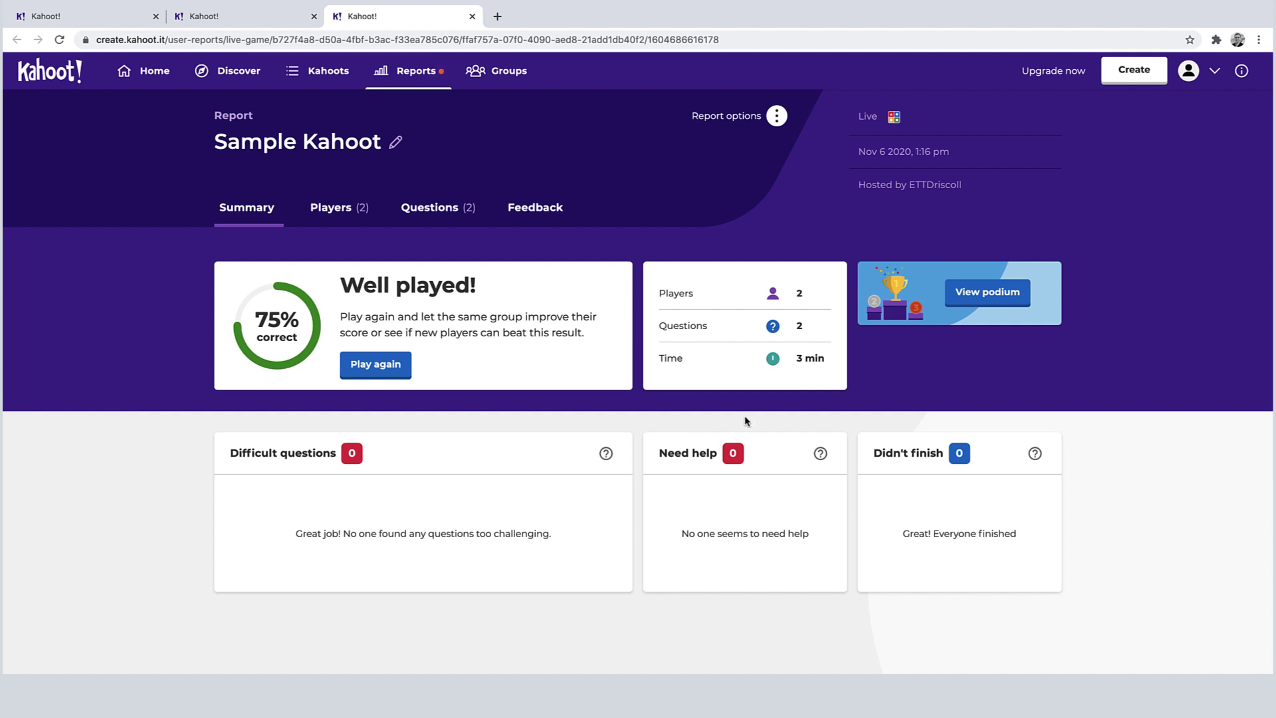
left_click(342, 214)
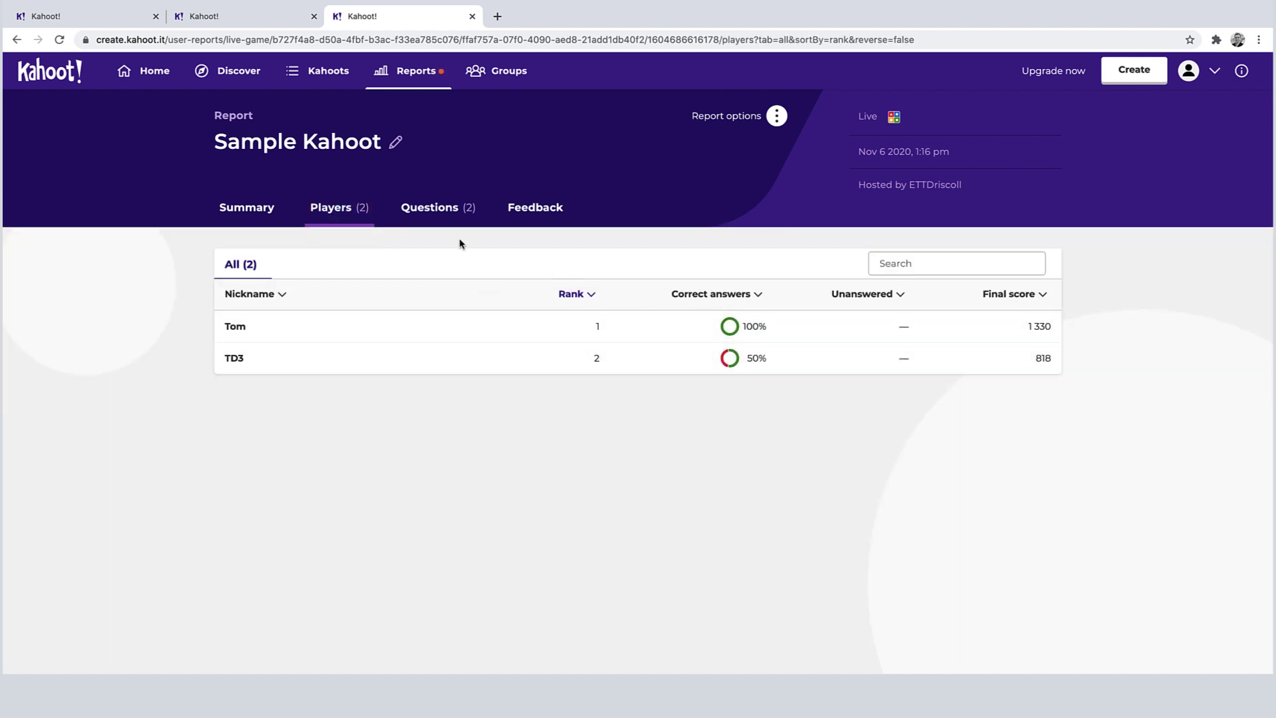
left_click(439, 211)
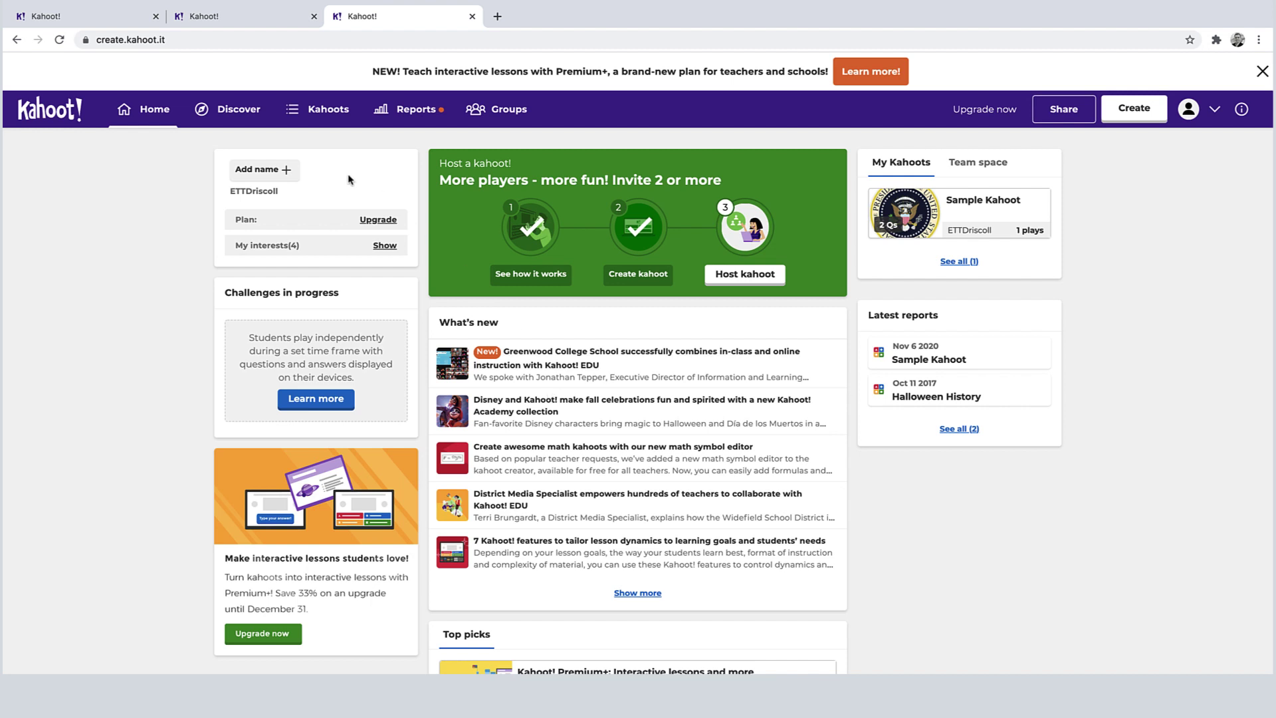
Step: Go to Discover and open the Featured Top picks collection, browsing kahoots like Election Day!
left_click(232, 113)
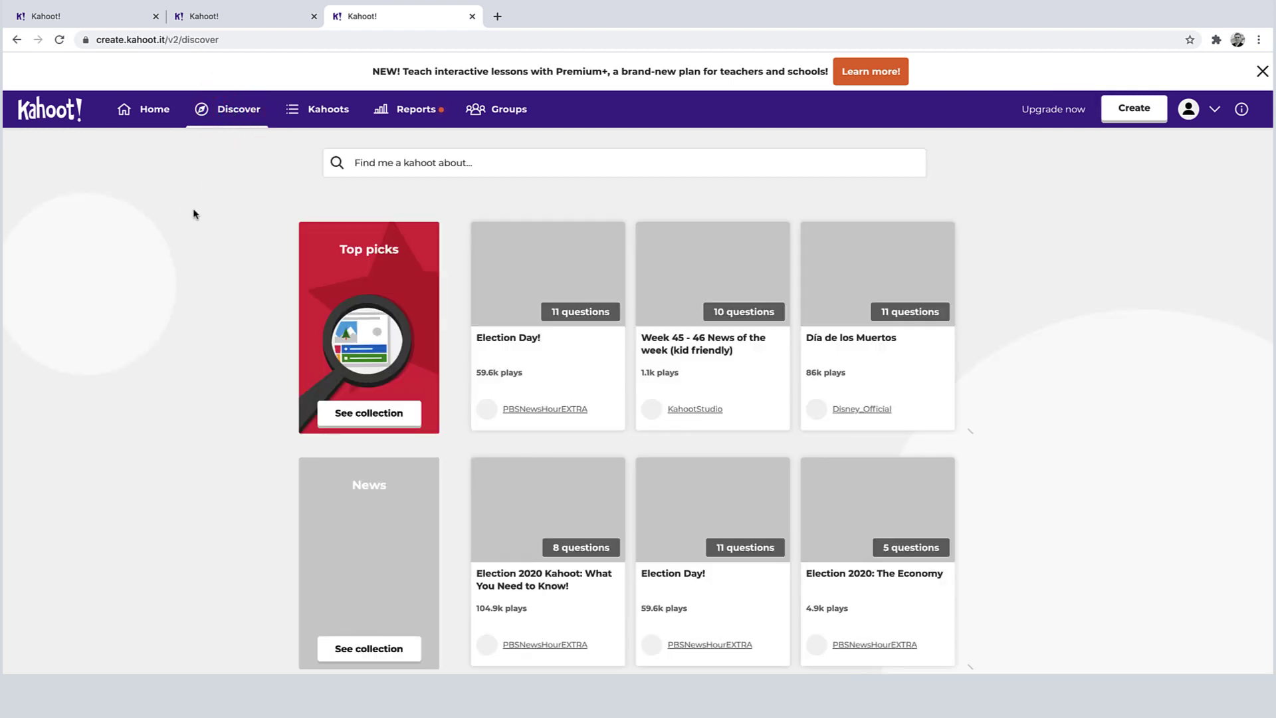
left_click(436, 162)
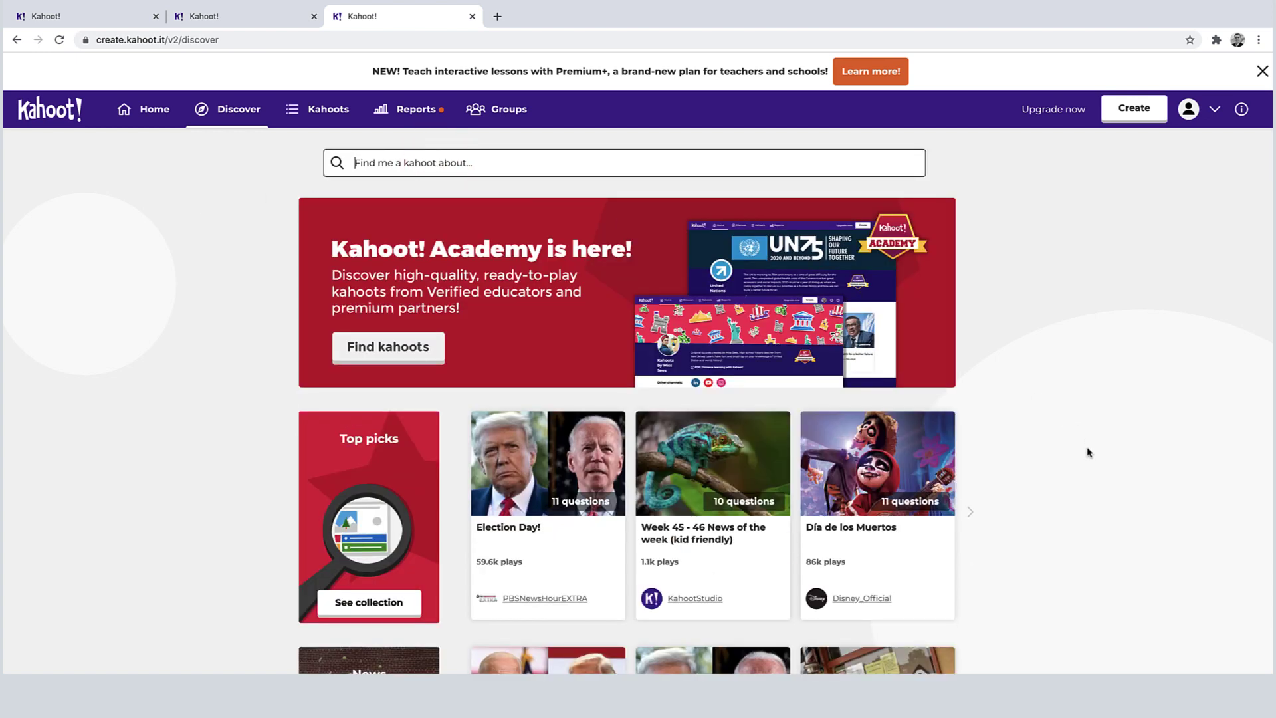
scroll(1086, 450, "down", 3)
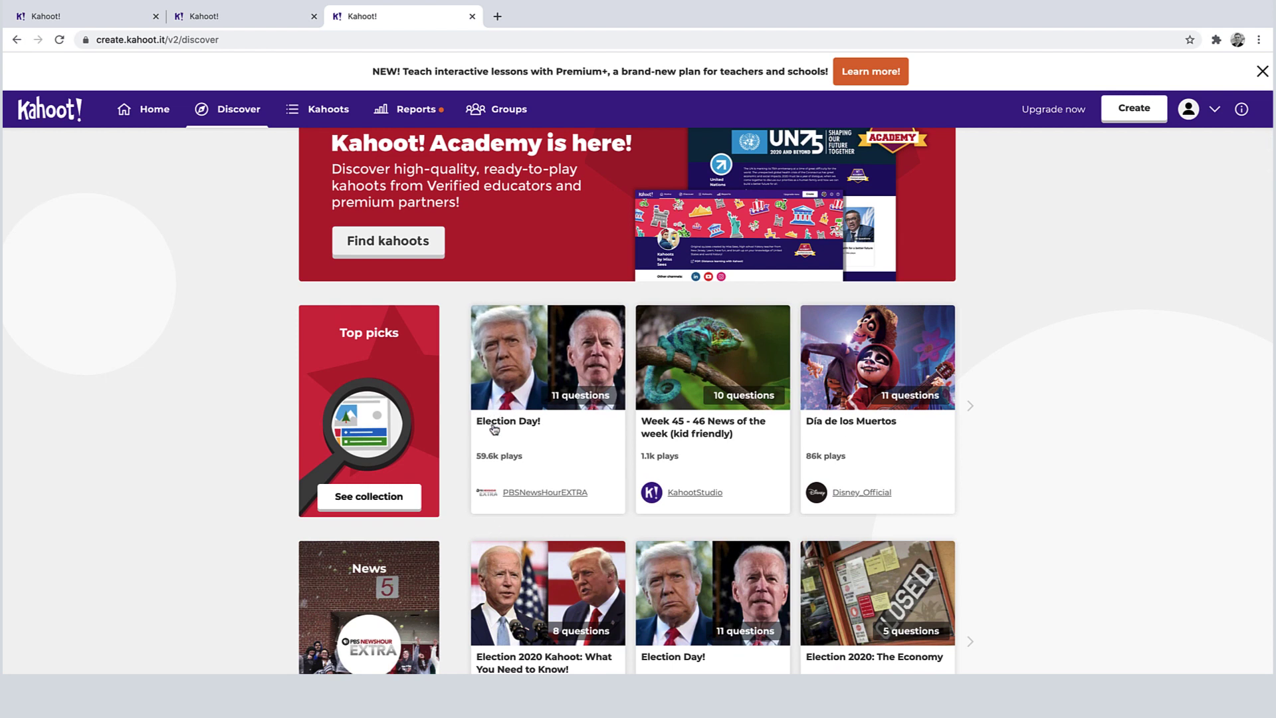
left_click(372, 503)
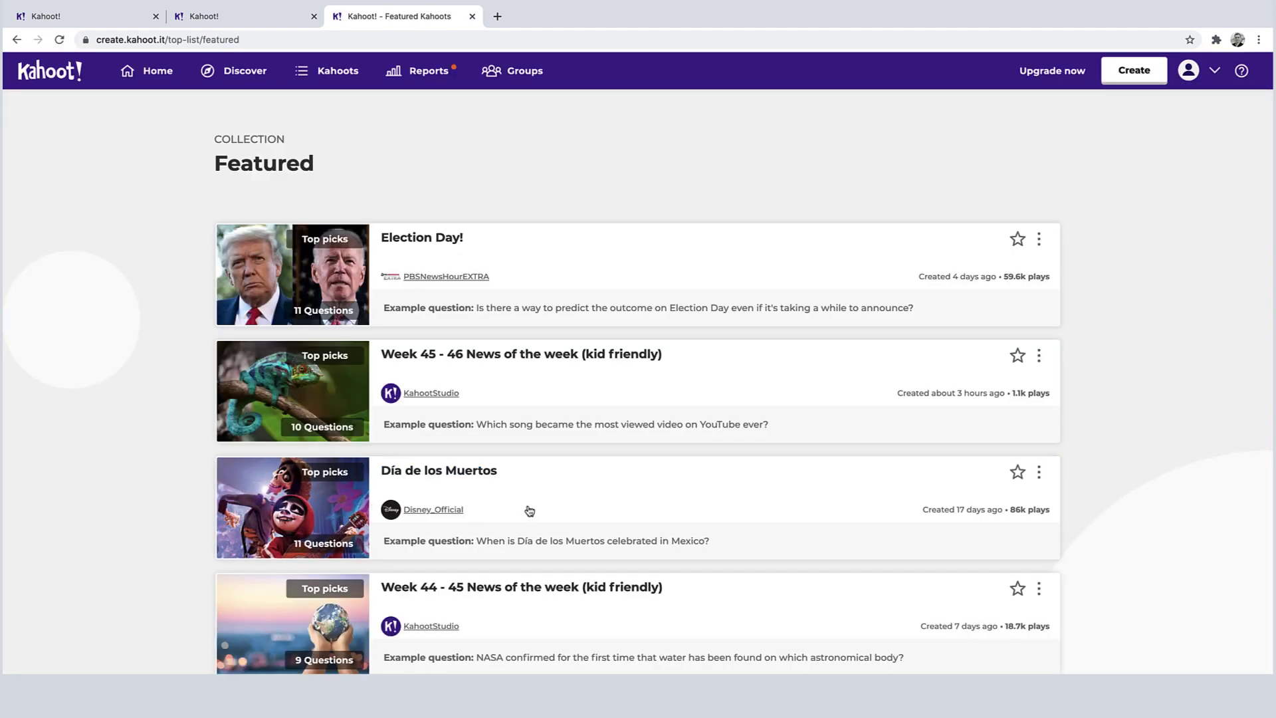
scroll(530, 507, "down", 2)
scroll(533, 508, "down", 4)
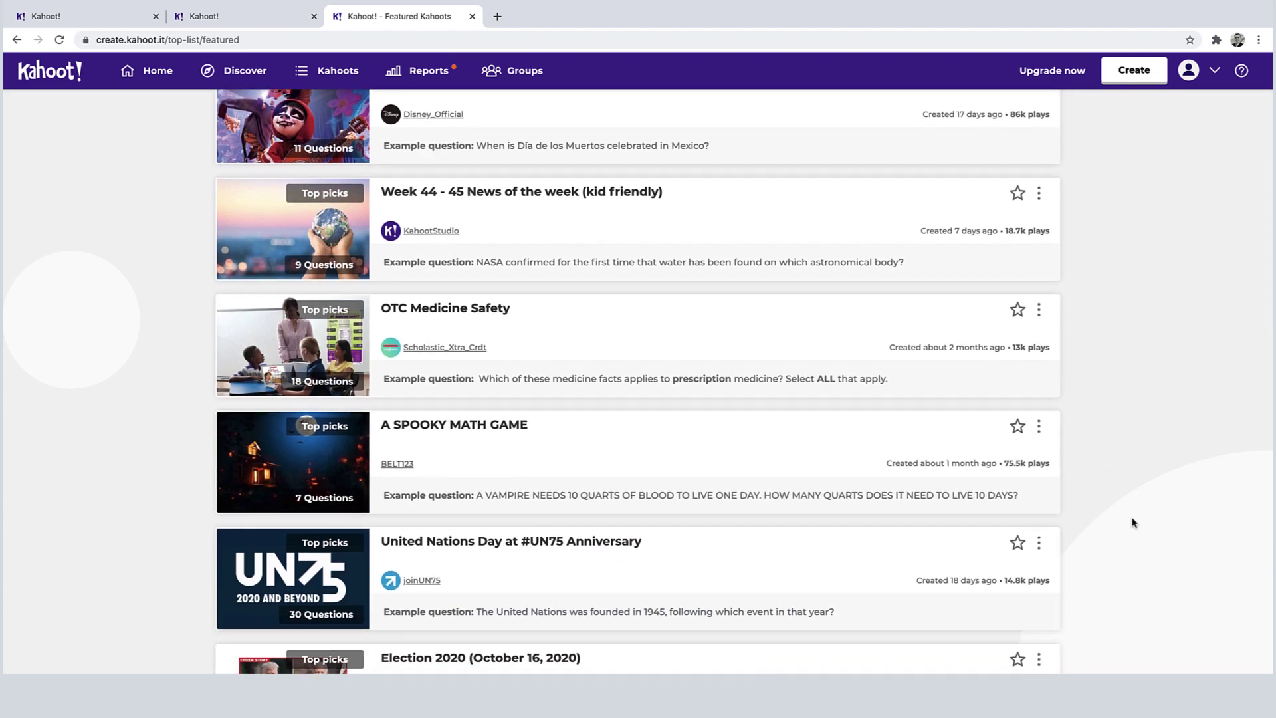
scroll(1134, 523, "up", 6)
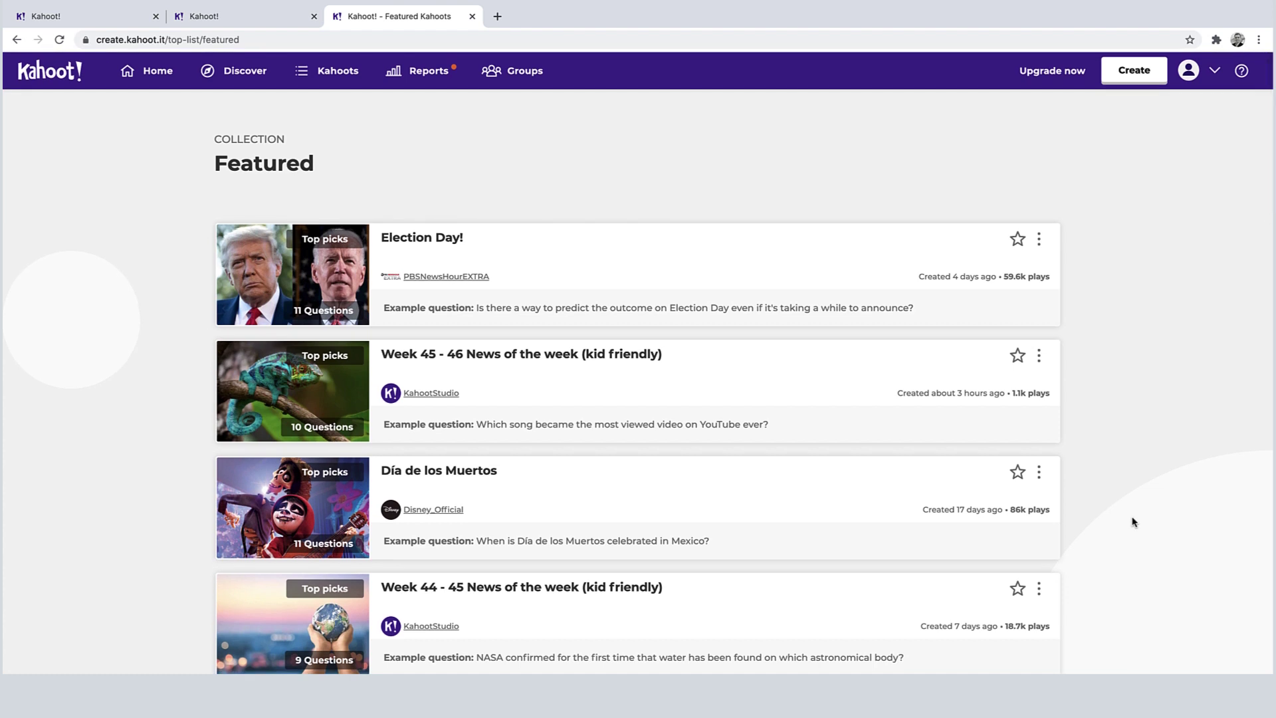